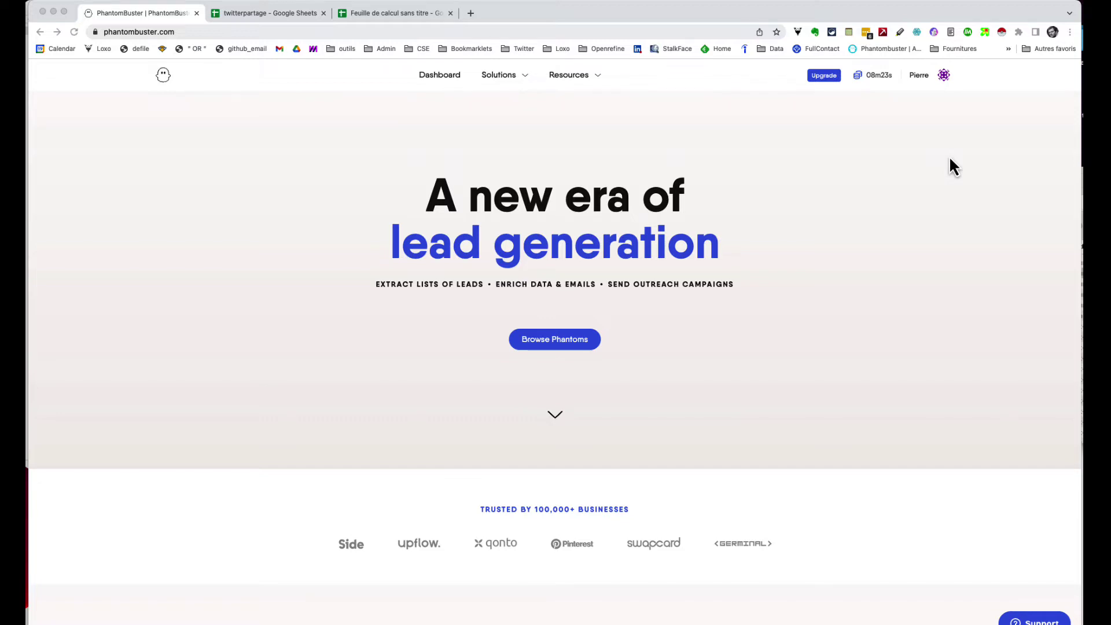
Step: Browse the All solutions catalogue, then filter it from Instagram to Twitter phantoms
mouse_move(506, 79)
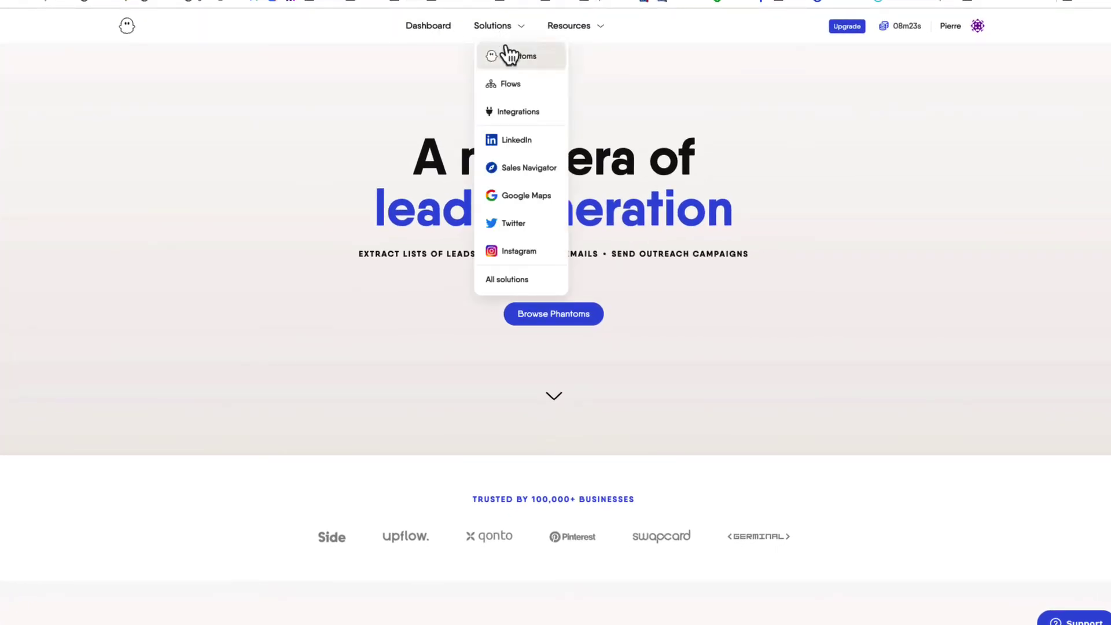
left_click(510, 279)
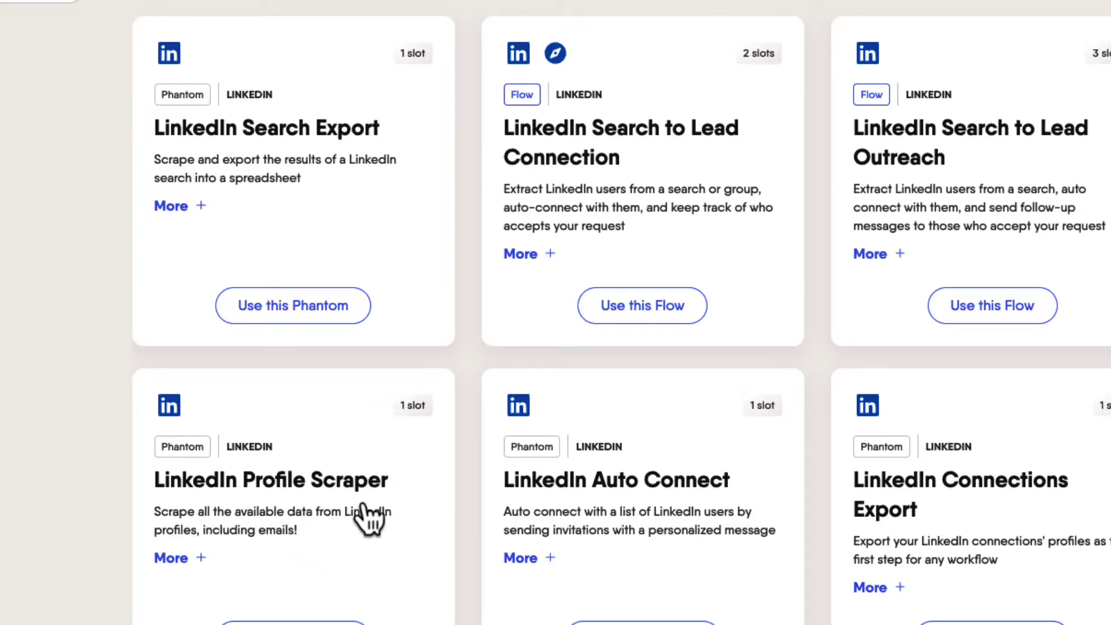
scroll(355, 483, "down", 4)
scroll(349, 469, "down", 7)
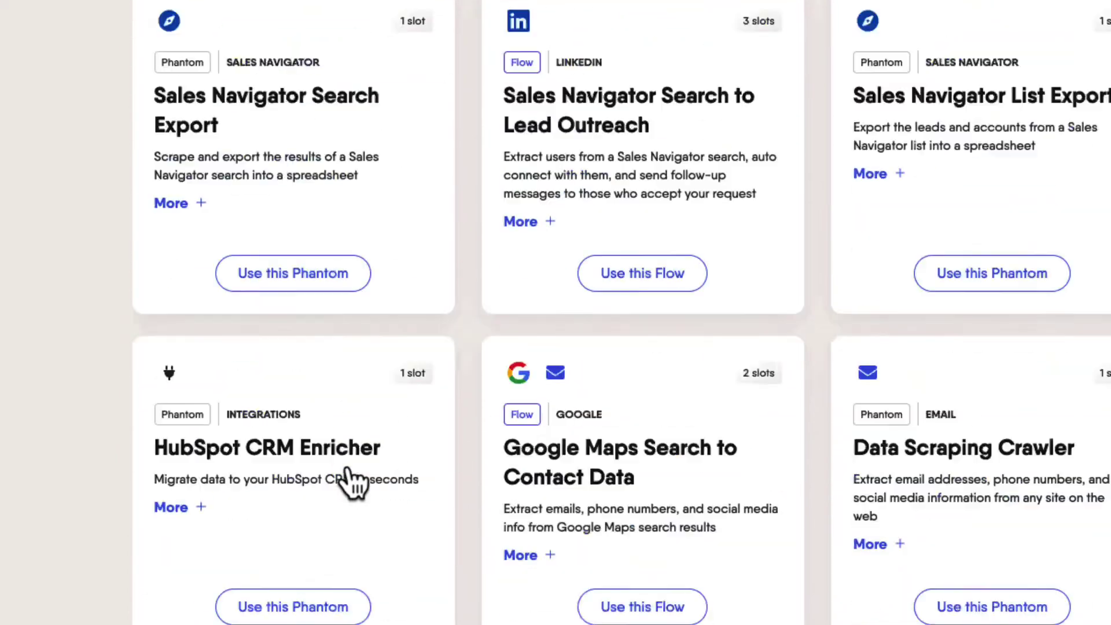
scroll(556, 312, "up", 11)
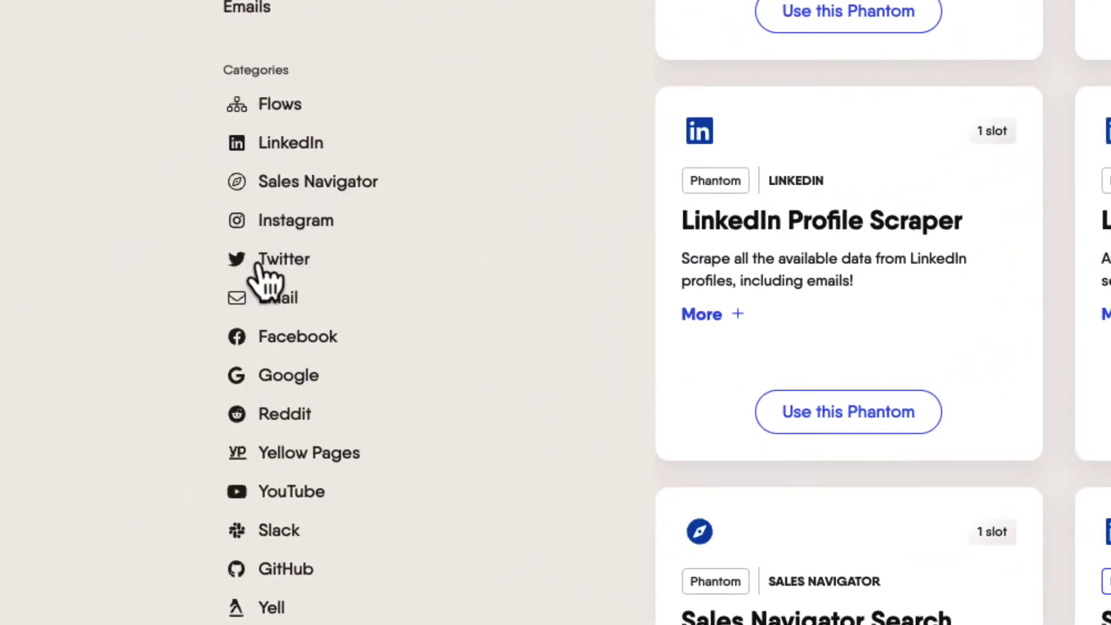
left_click(263, 230)
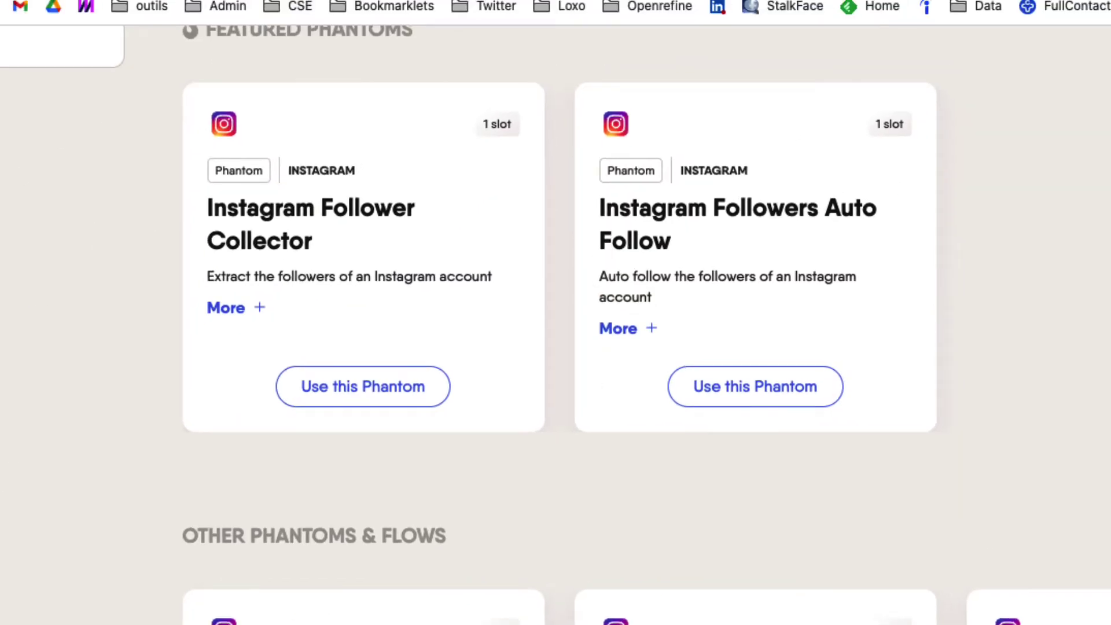
left_click(12, 40)
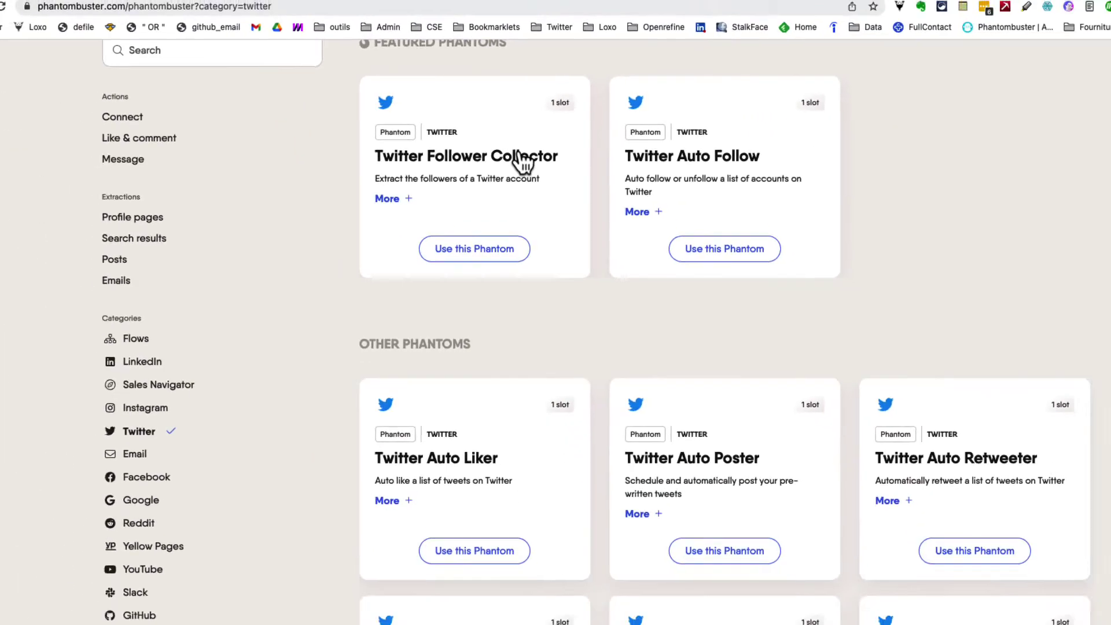
Step: Review the Twitter Follower Collector page and its 08m23s remaining time, then go to Dashboard
left_click(570, 188)
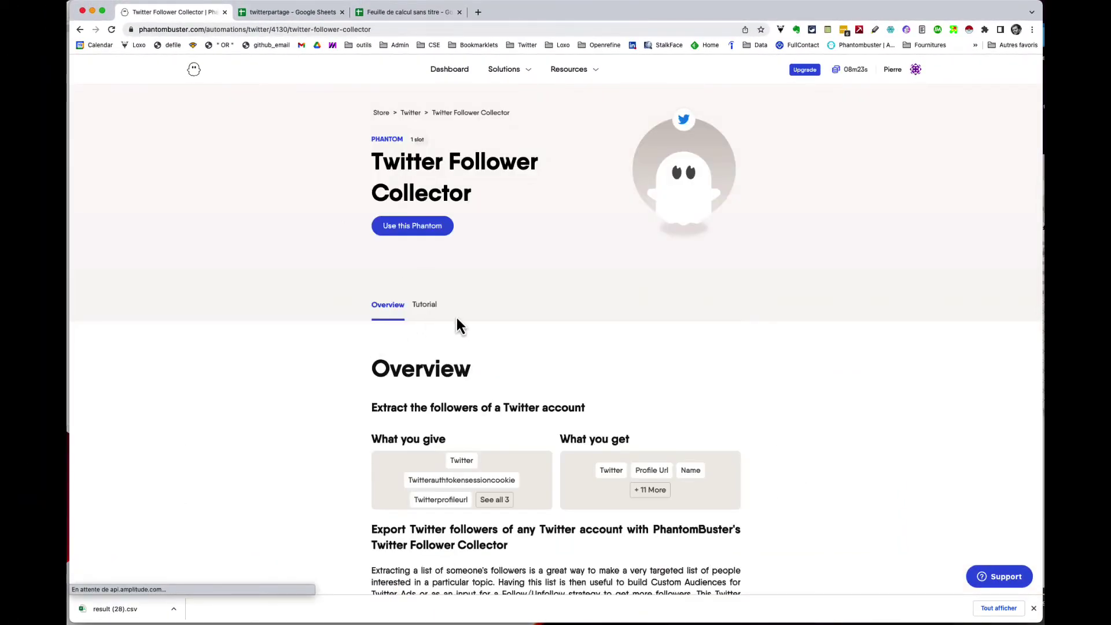
scroll(482, 282, "down", 10)
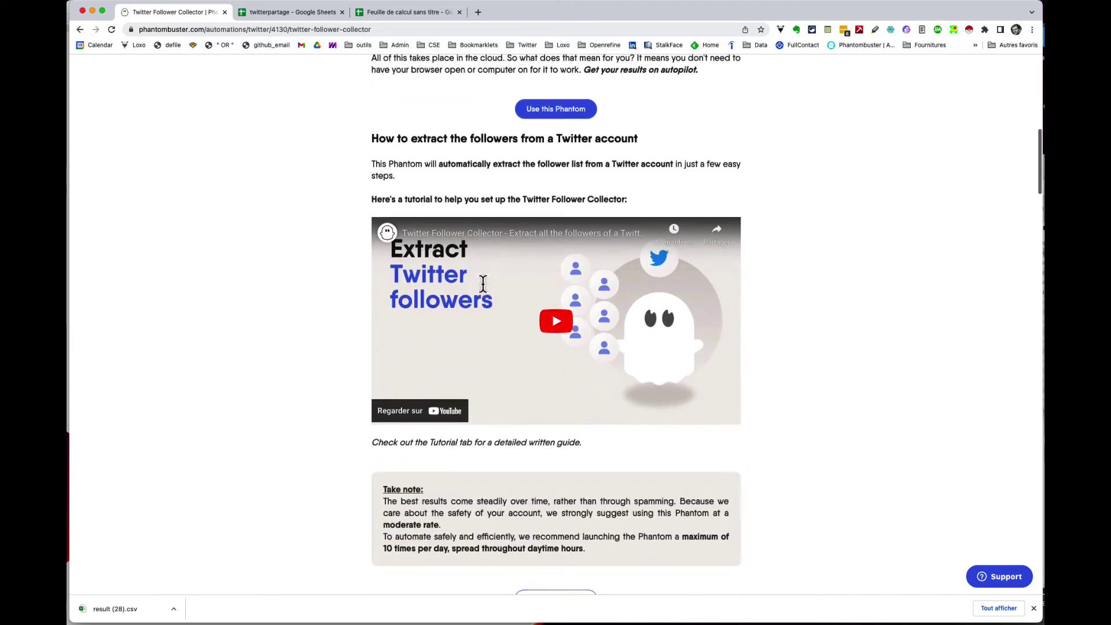
scroll(482, 284, "down", 3)
scroll(498, 266, "up", 15)
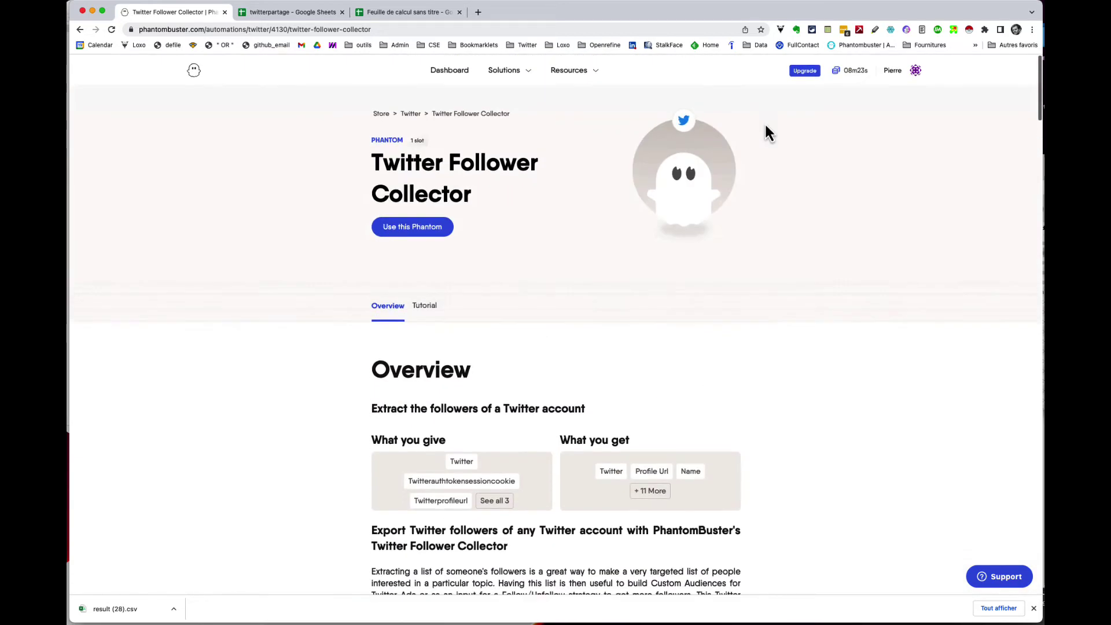
left_click(846, 74)
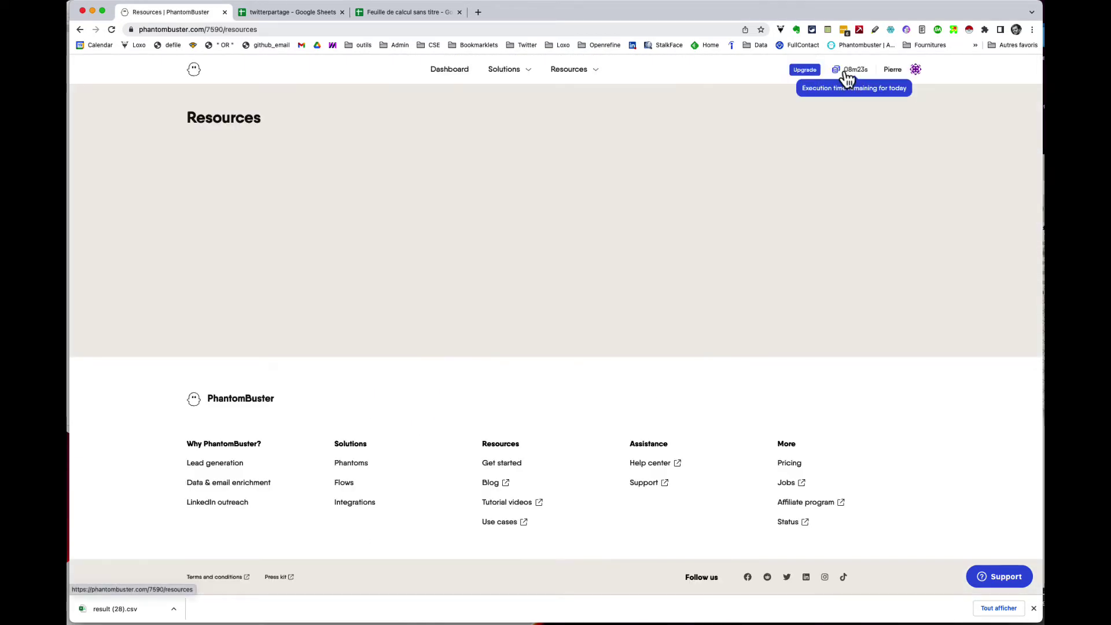
left_click(525, 73)
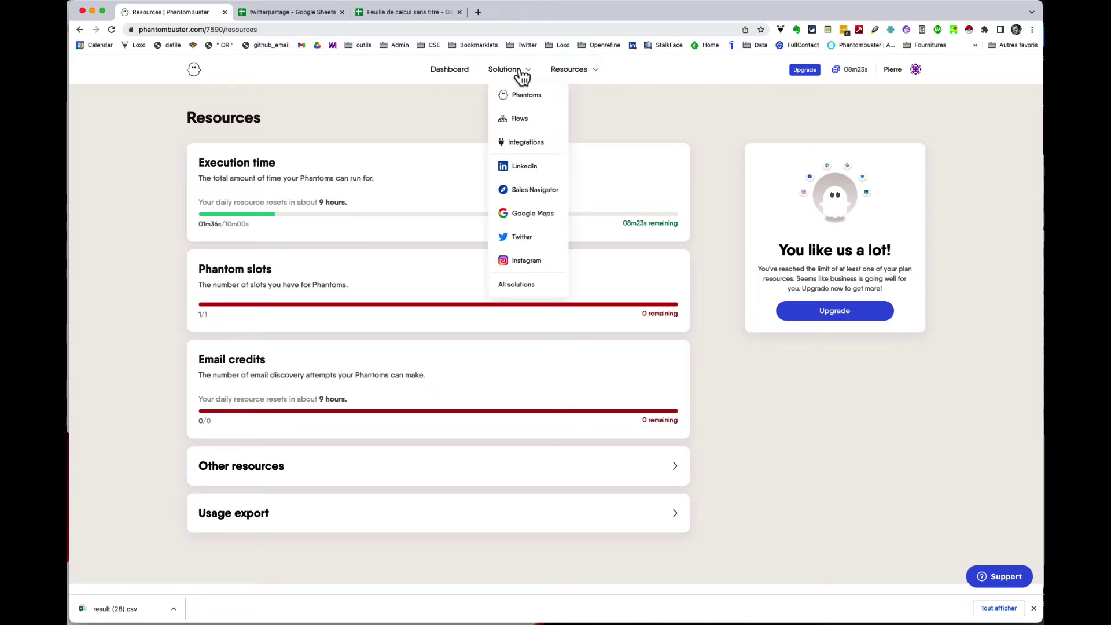
left_click(467, 70)
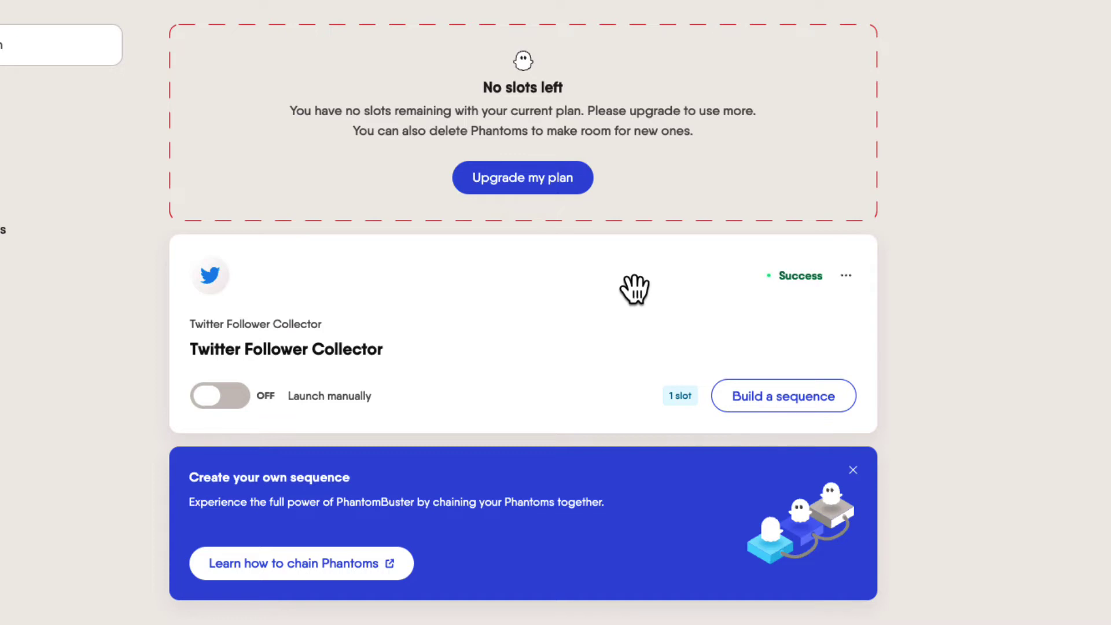
Step: Open the Twitter Follower Collector's Setup and erase the saved Twitter session cookie
left_click(846, 275)
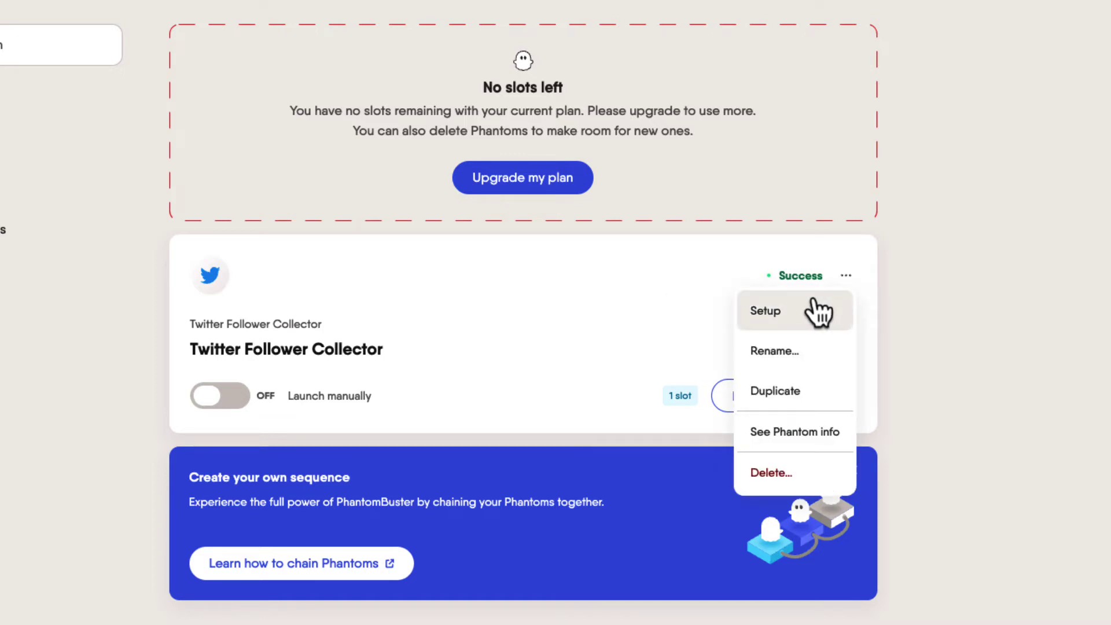
left_click(819, 311)
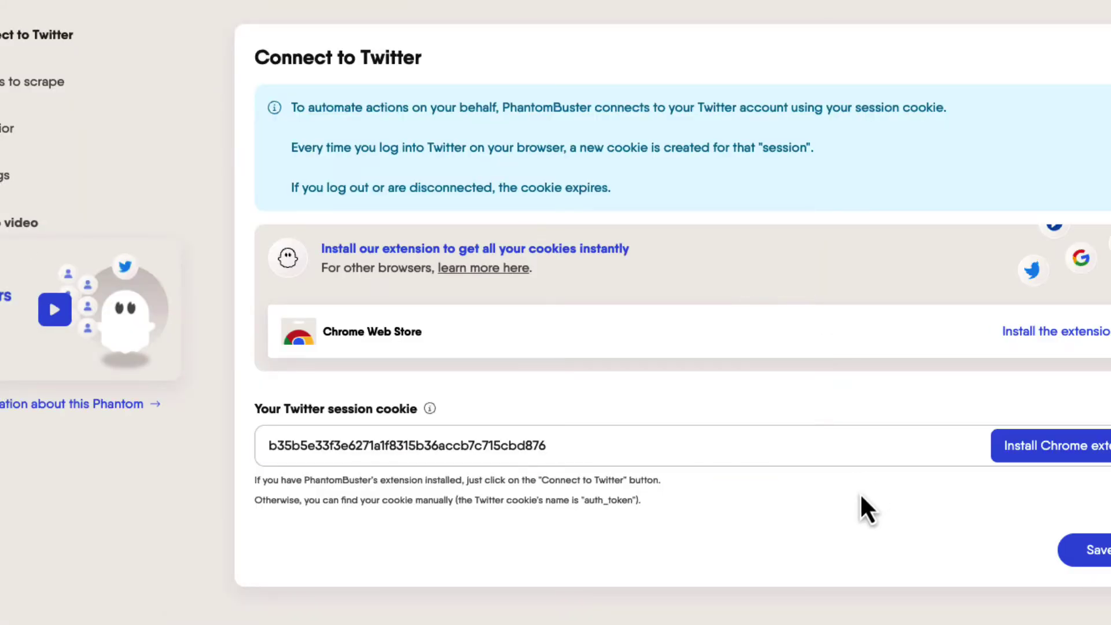
triple_click(842, 445)
key("BackSpace")
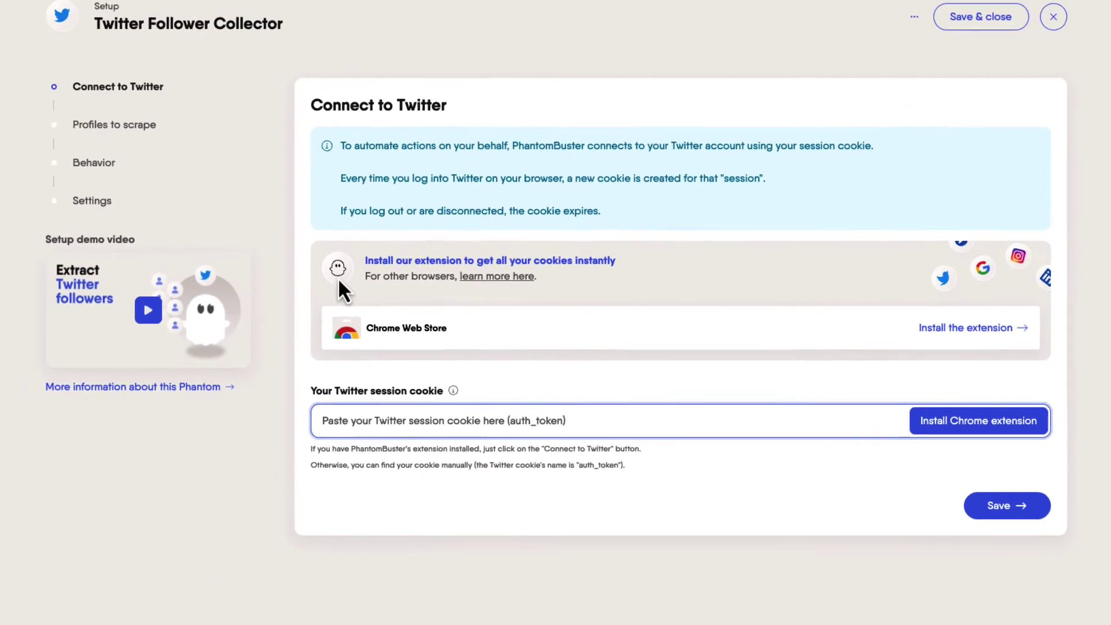
Step: Add the PhantomBuster extension to Chrome from the Chrome Web Store and confirm
left_click(939, 328)
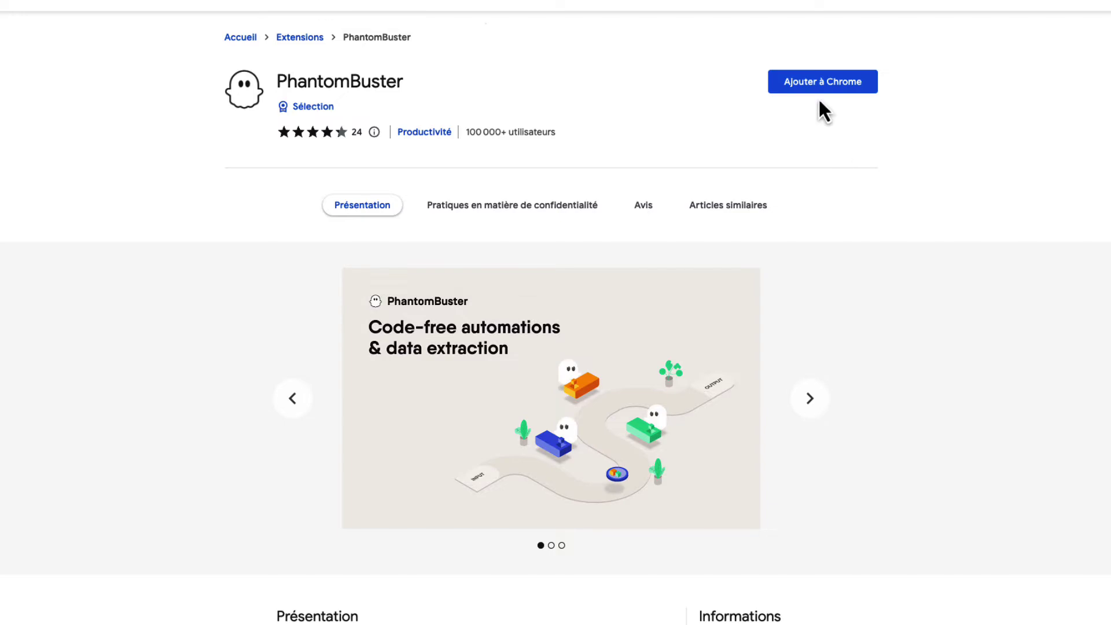
left_click(820, 86)
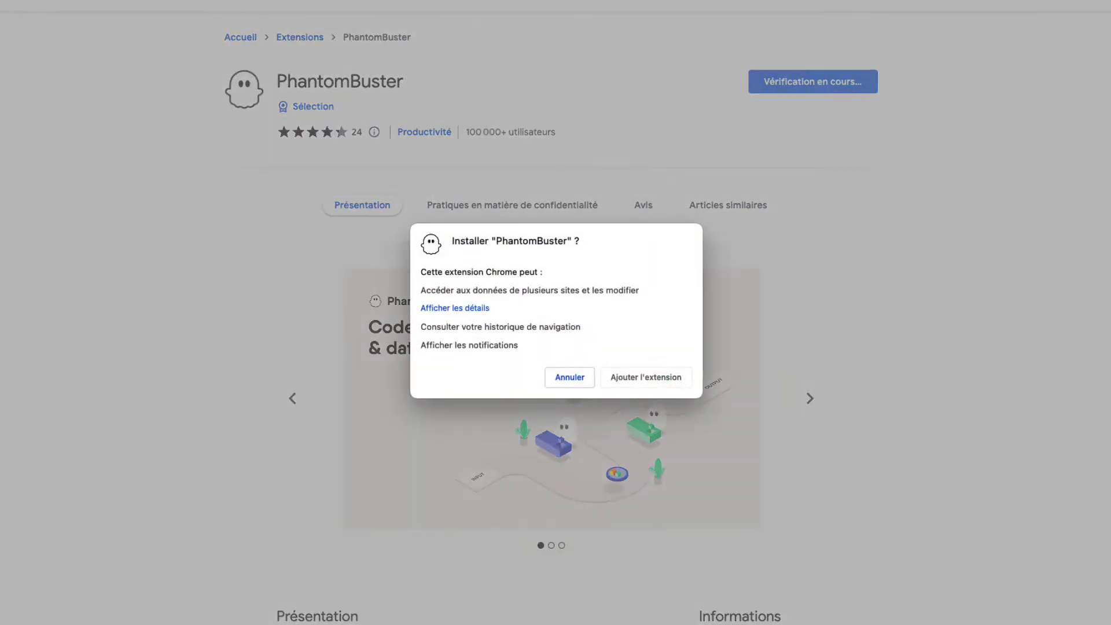
left_click(641, 377)
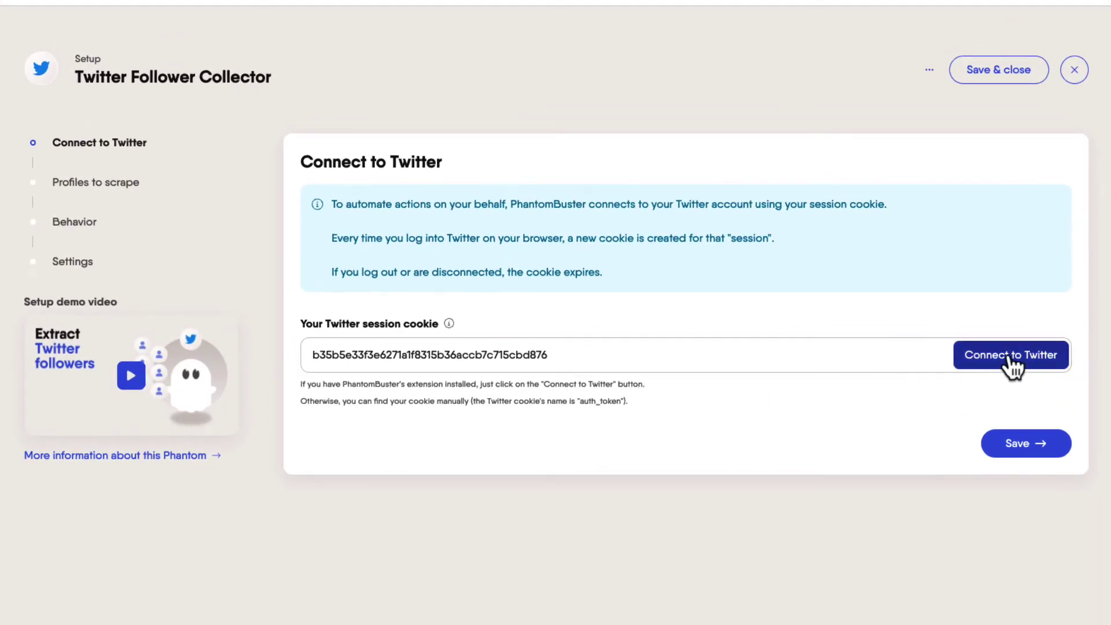
Step: Connect the phantom to Twitter, save, and clear the existing spreadsheet URL
left_click(1010, 364)
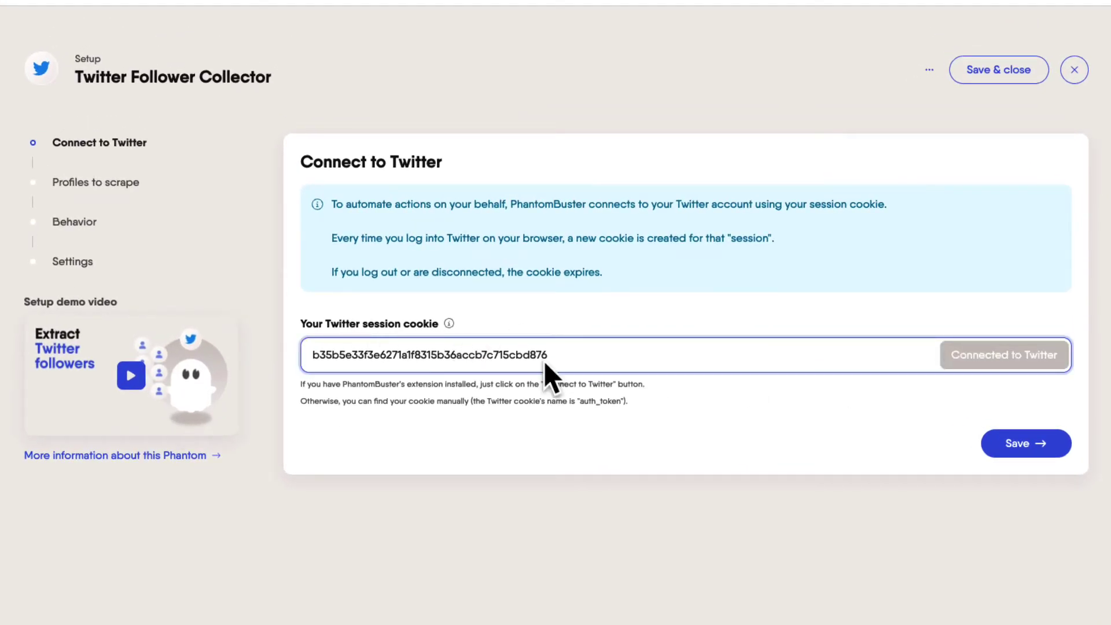
left_click(1011, 456)
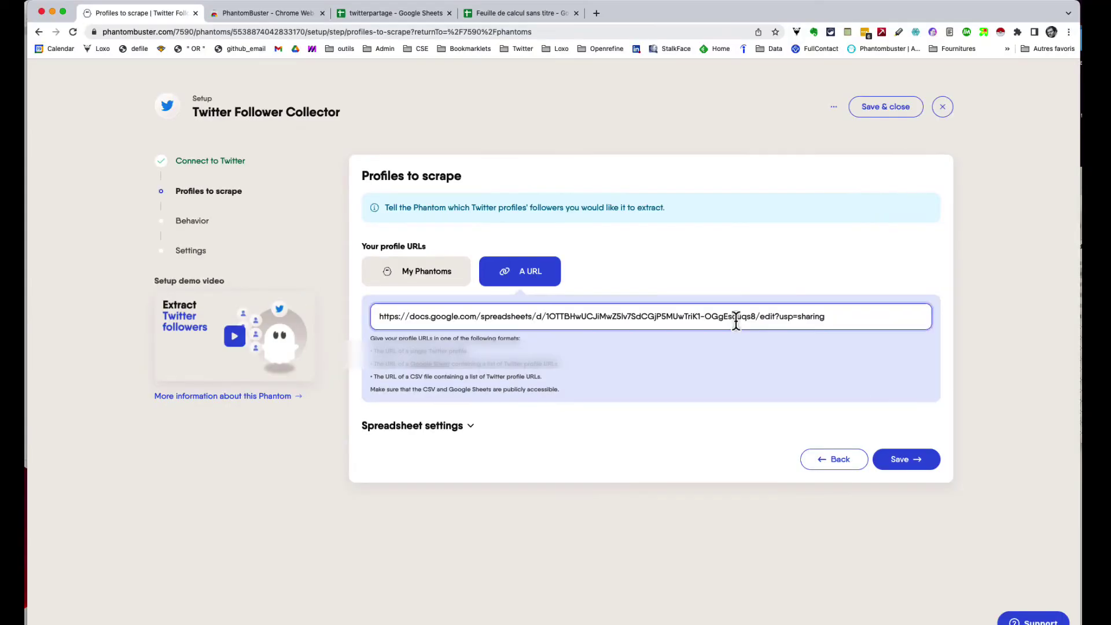
triple_click(681, 316)
key("BackSpace")
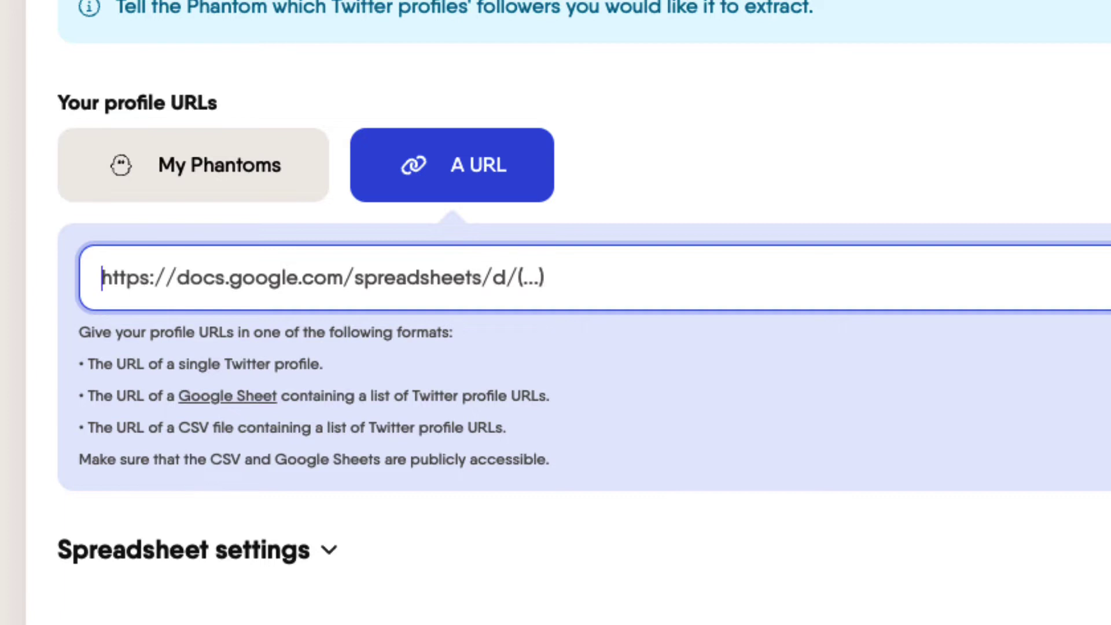
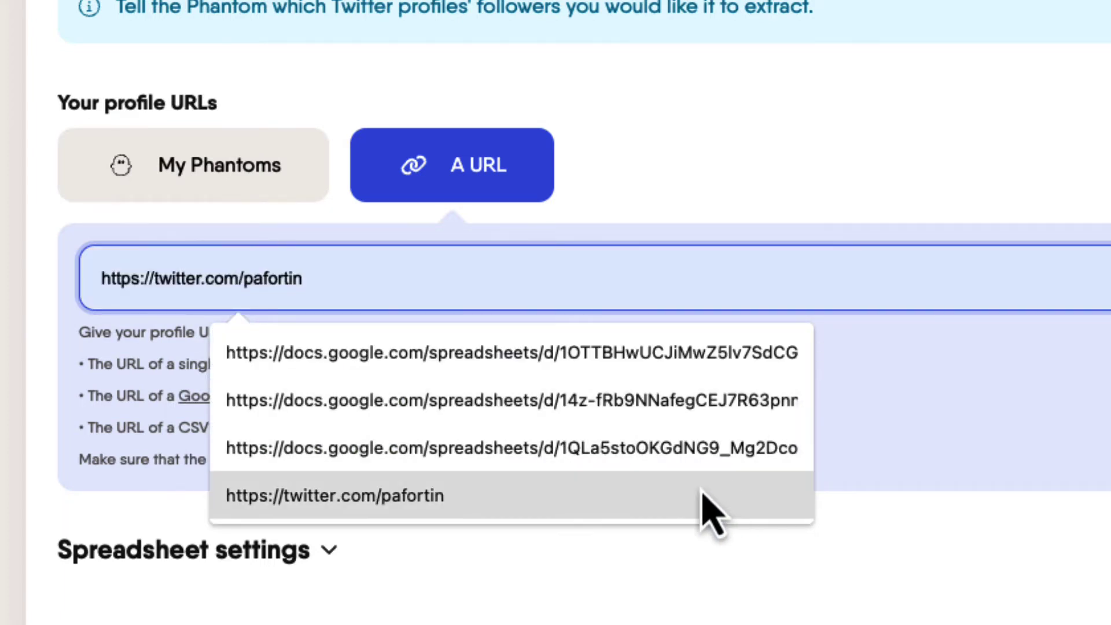
Step: Fill in the suggested twitter.com profile URL and switch to the twitterpartage sheet
left_click(702, 495)
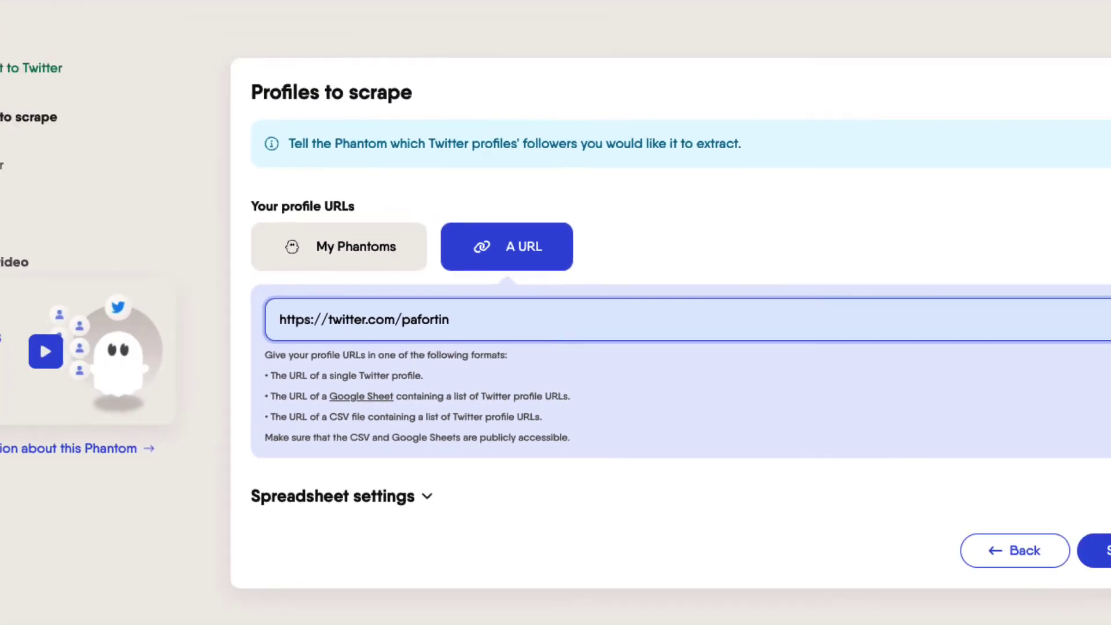
left_click(399, 15)
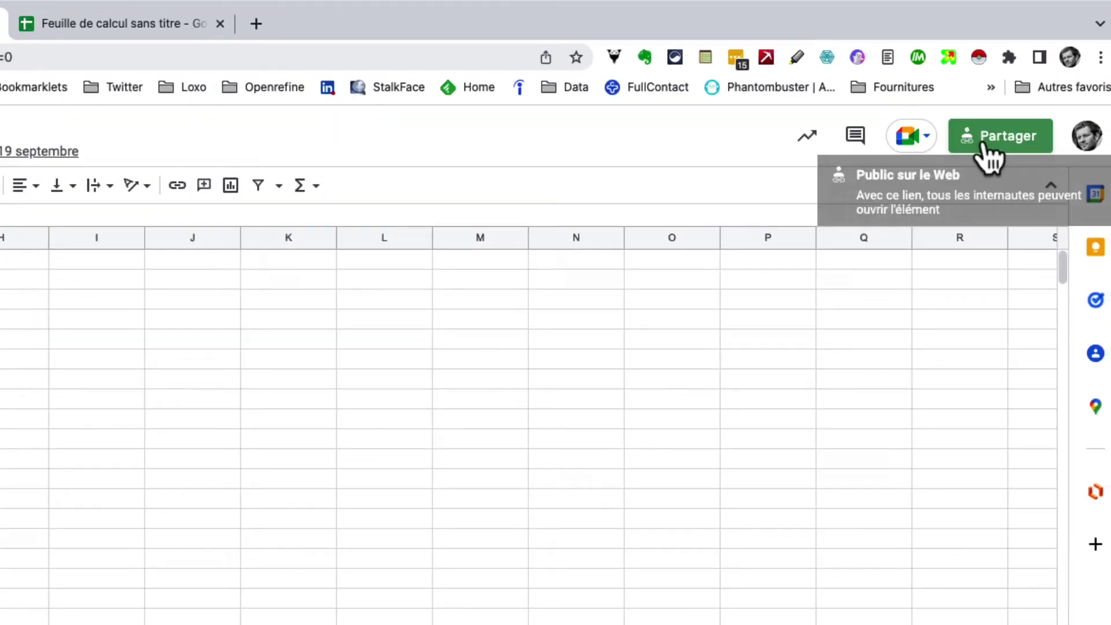
Step: Share the twitterpartage sheet with anyone who has the link and copy that link
left_click(1075, 82)
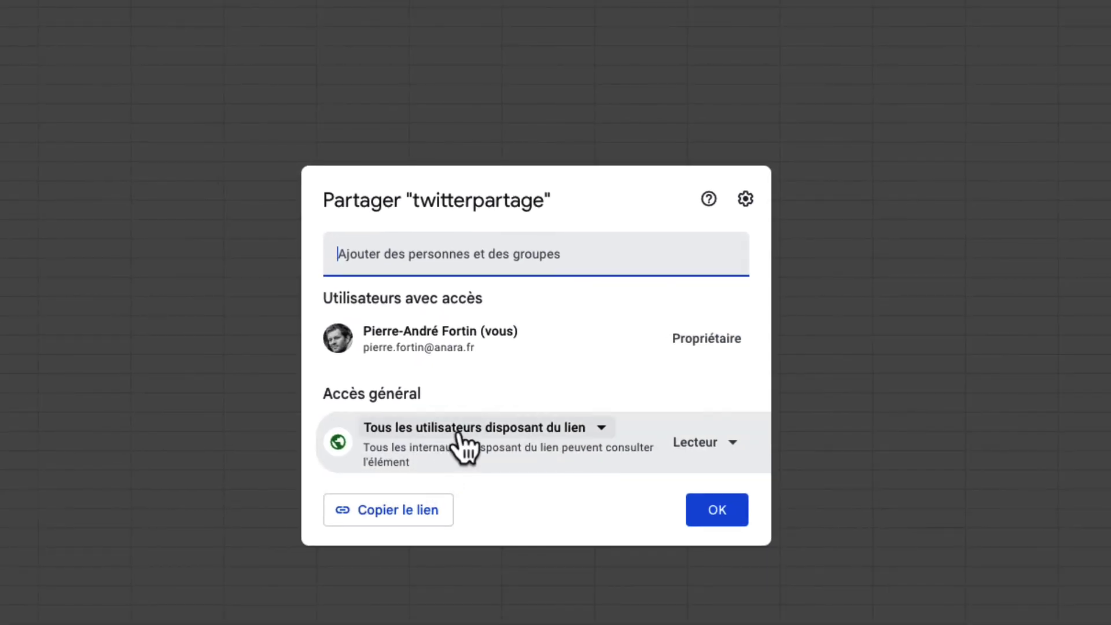
left_click(528, 431)
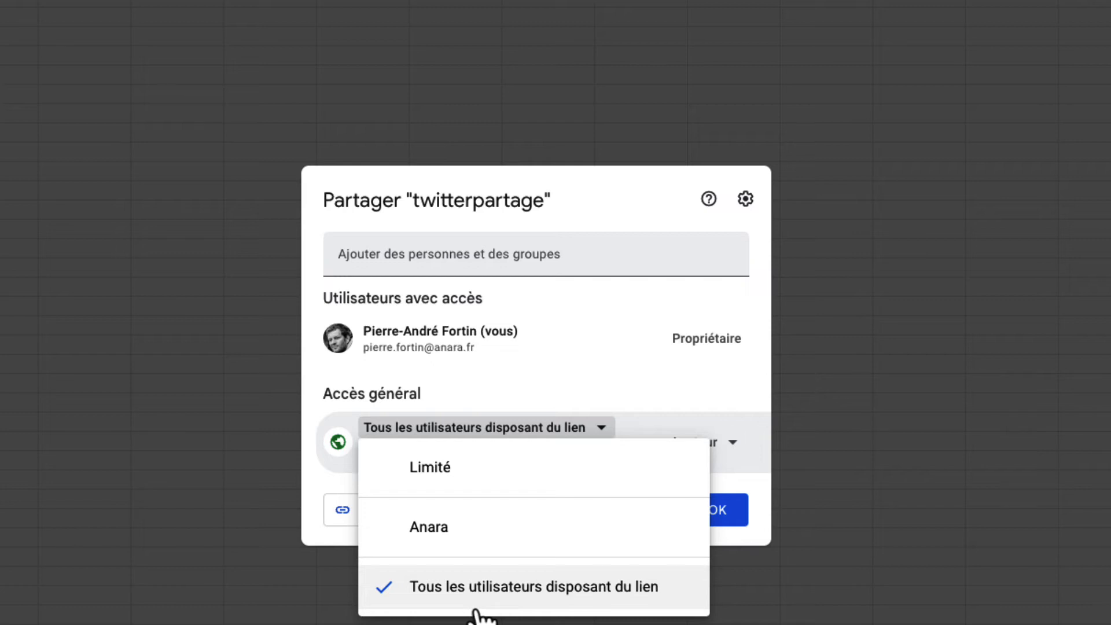
left_click(474, 609)
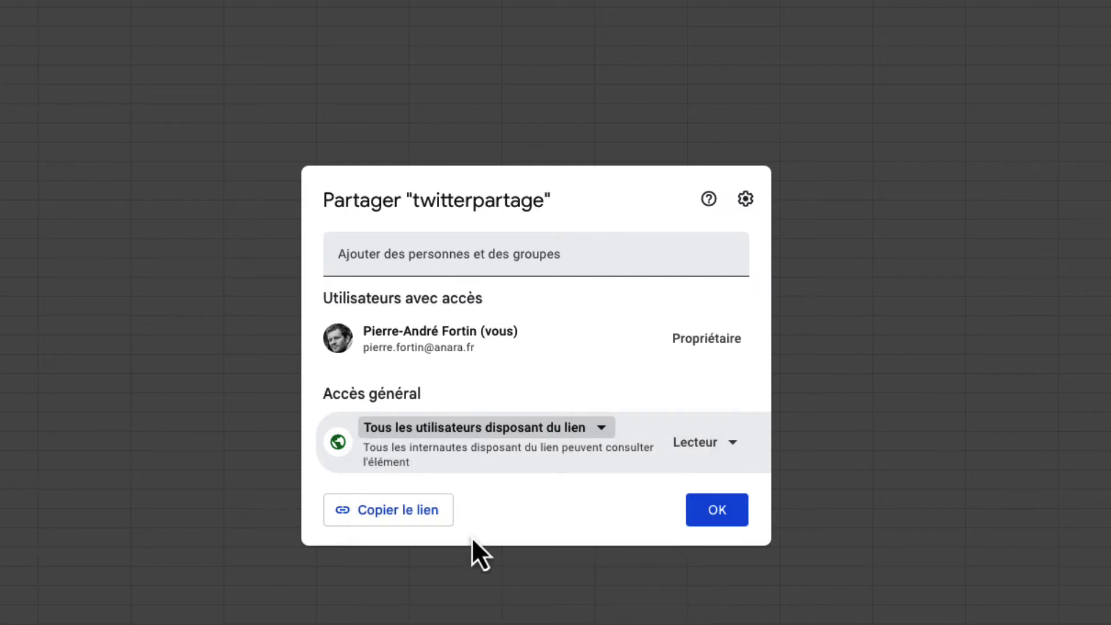
left_click(425, 512)
left_click(714, 517)
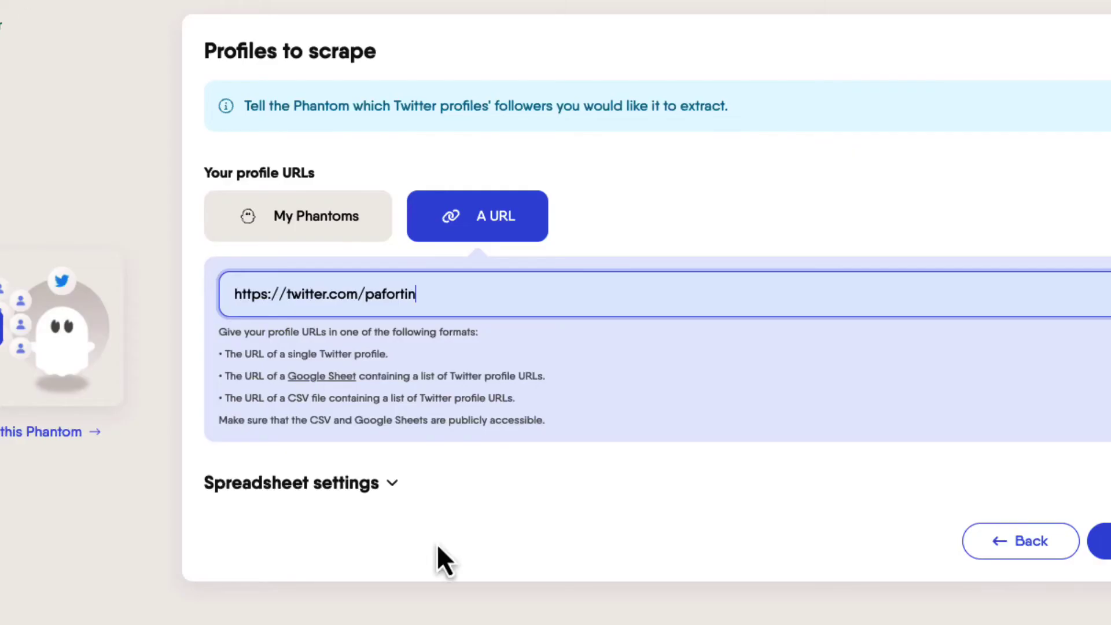
Step: Replace the profile URL with the pasted twitterpartage sheet link and save it
triple_click(458, 297)
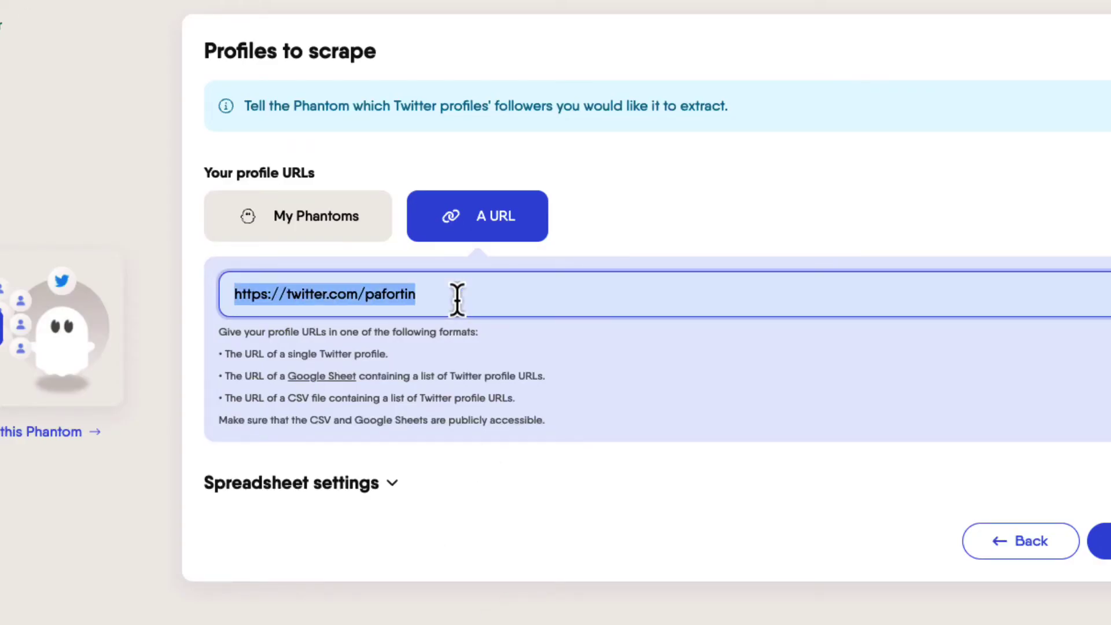
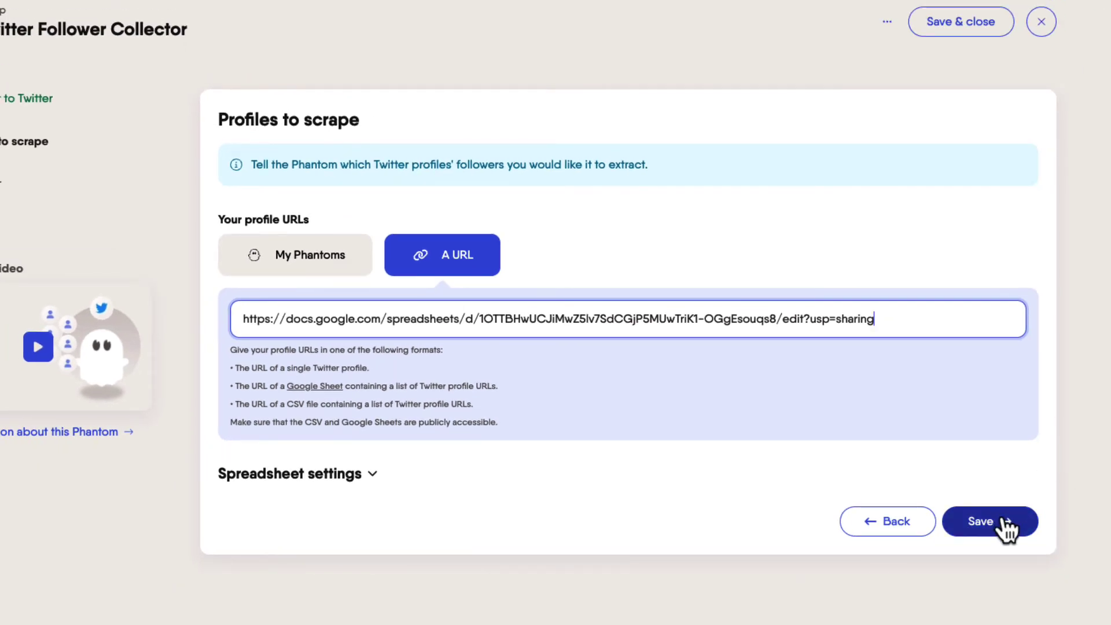
left_click(1001, 520)
left_click(317, 206)
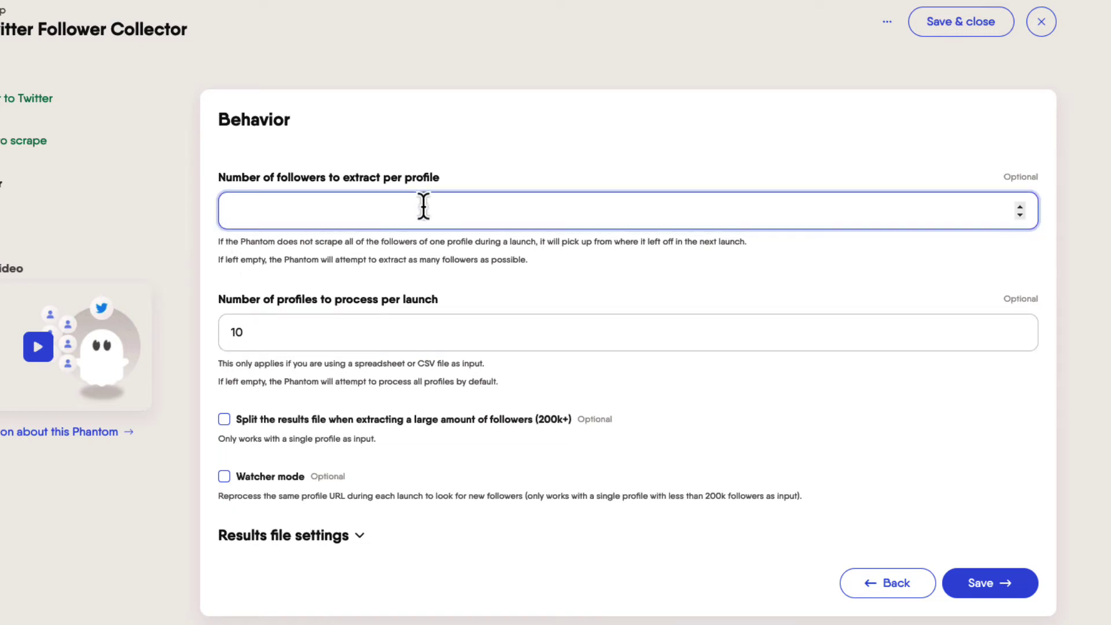
Step: Set 10 profiles per launch on the Behavior step and save
left_click(234, 331)
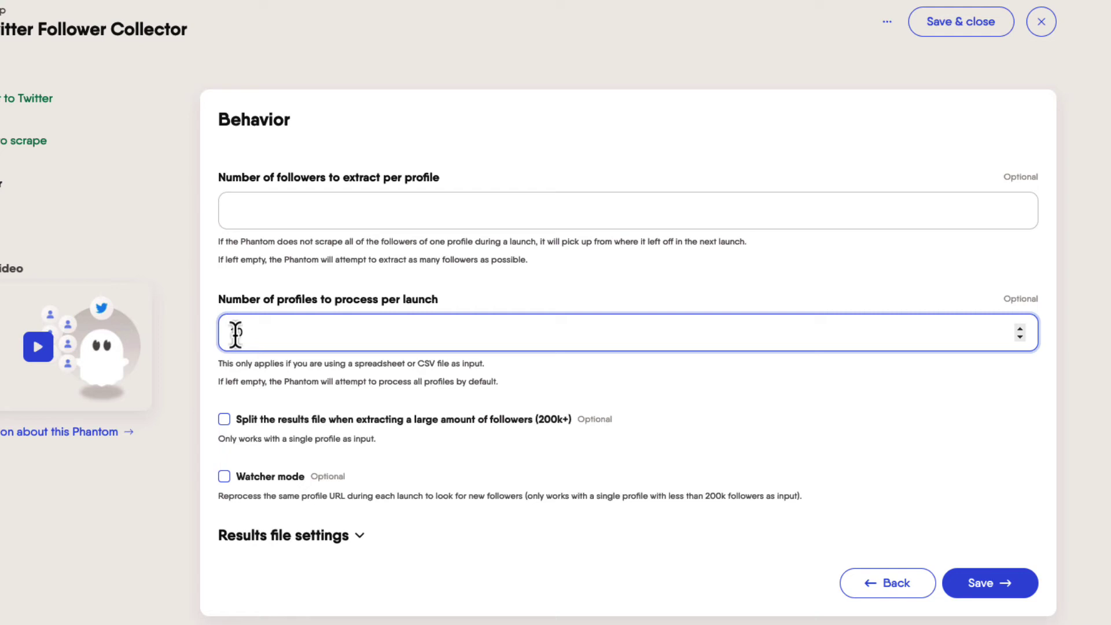
type("10")
left_click(380, 366)
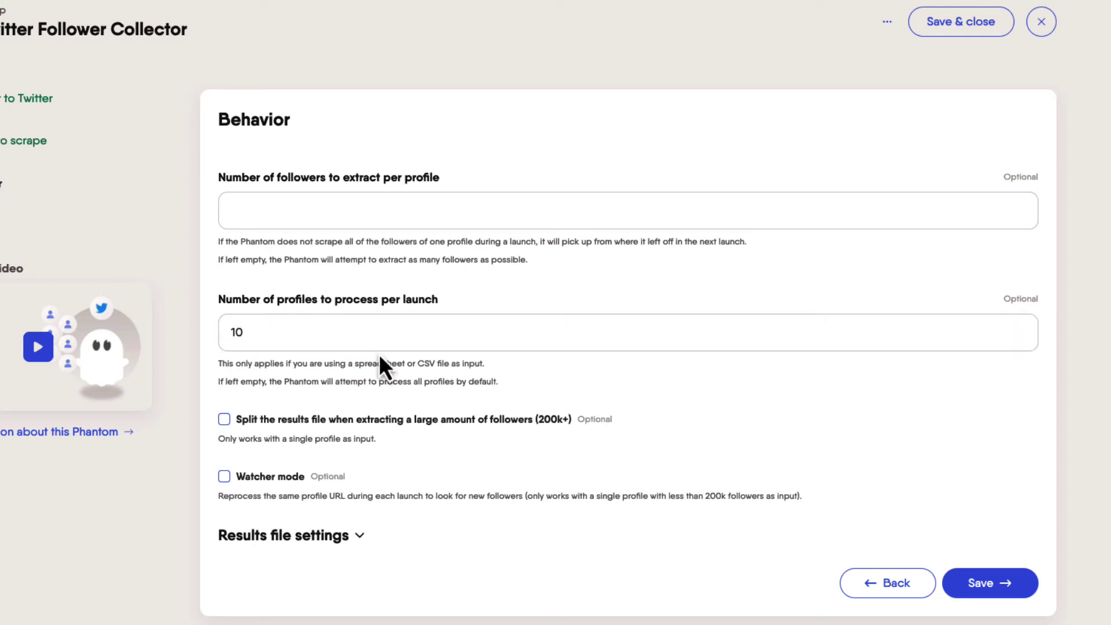
left_click(984, 590)
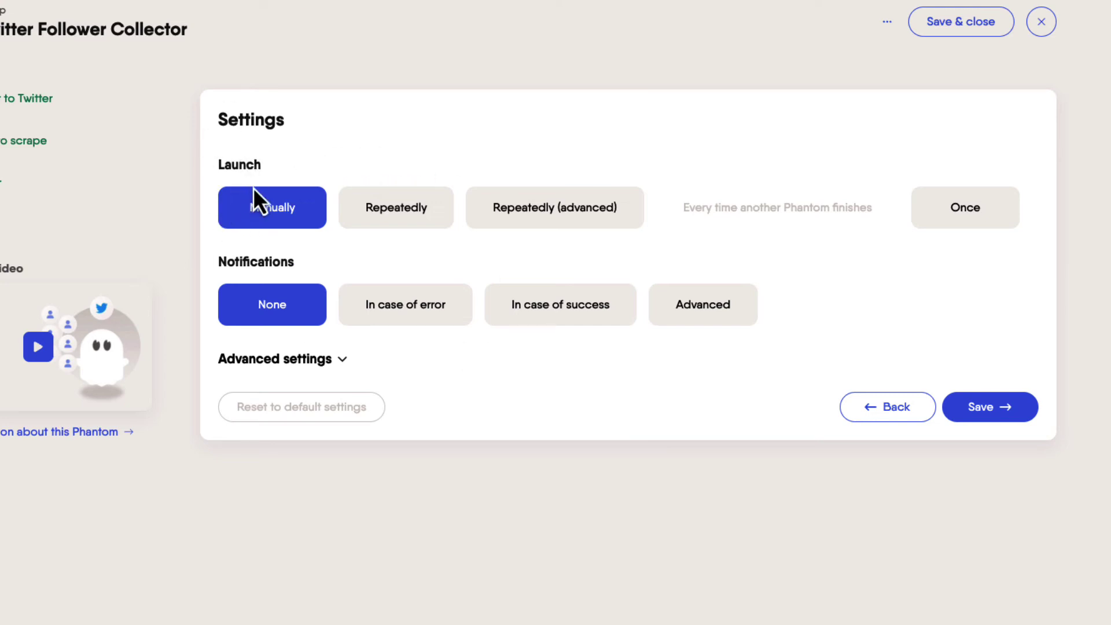
Step: Set the launch to Repeatedly with a Once per day frequency
left_click(367, 214)
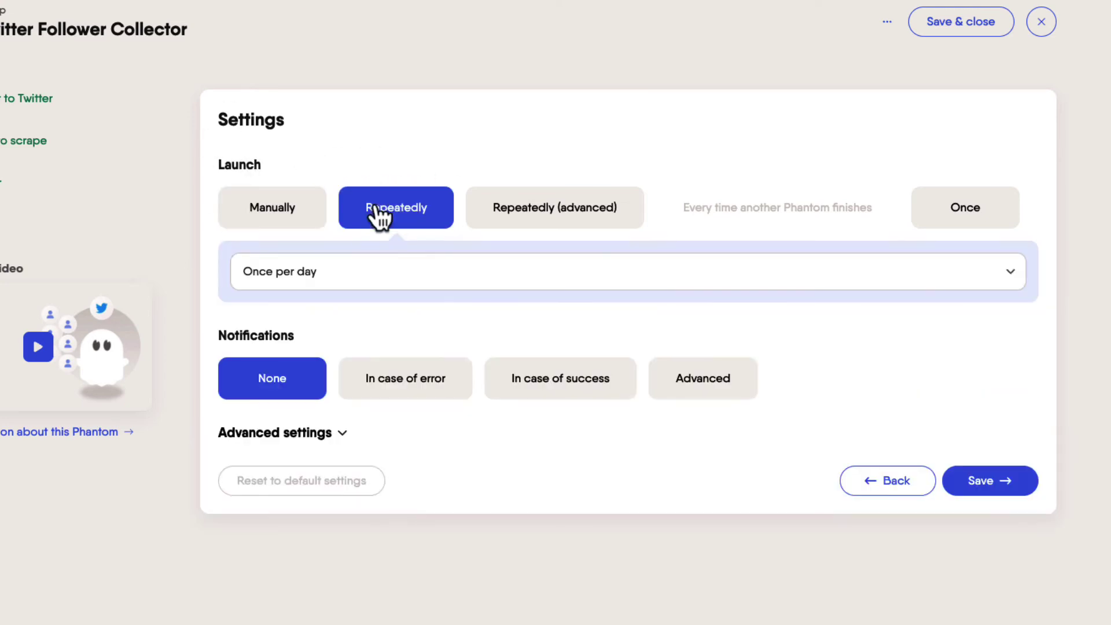
left_click(399, 283)
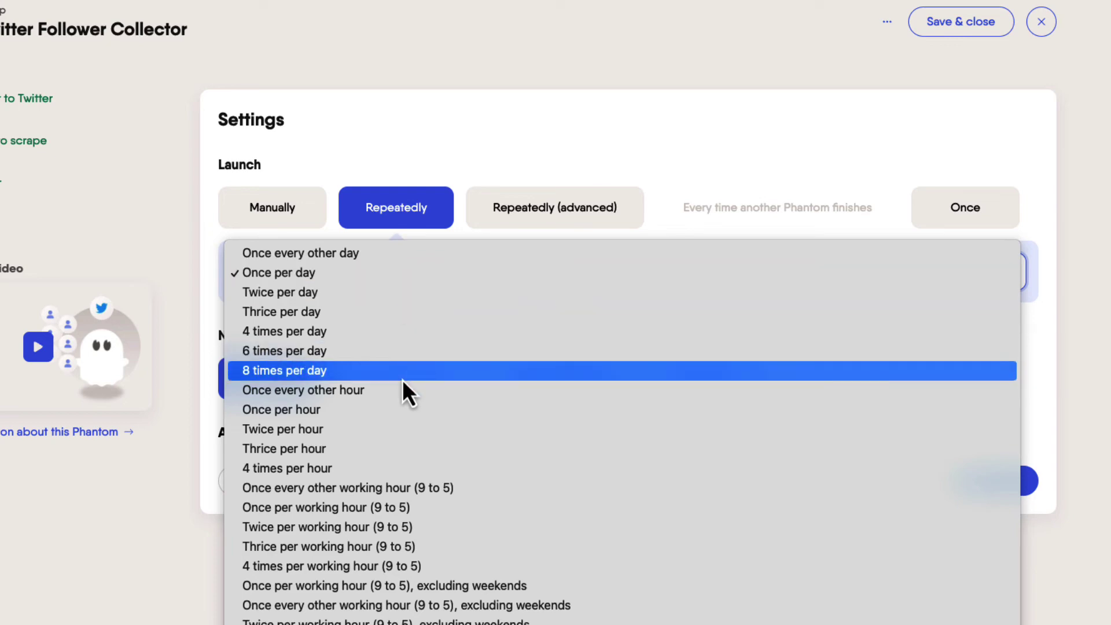
left_click(556, 201)
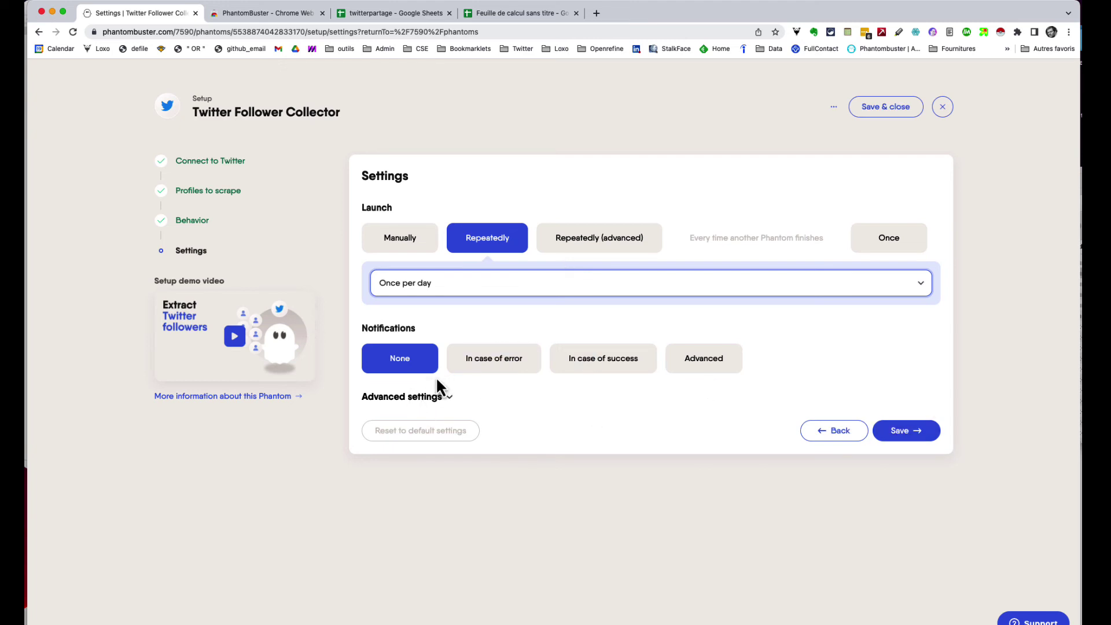
Step: Save the daily schedule and preview the collected followers in result.csv
left_click(926, 430)
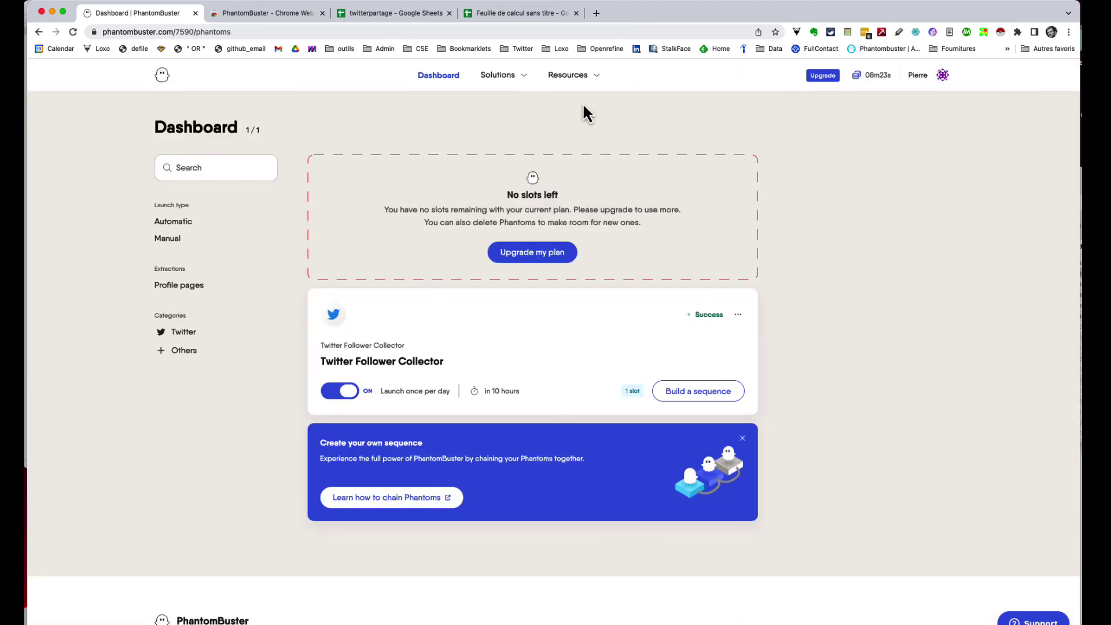
left_click(737, 316)
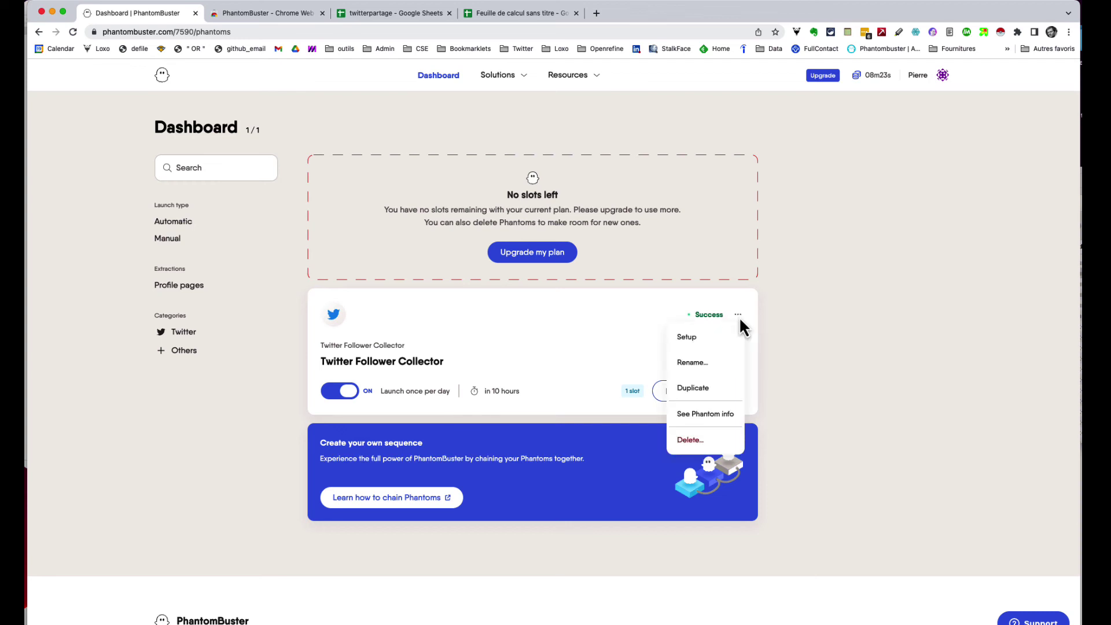
left_click(552, 339)
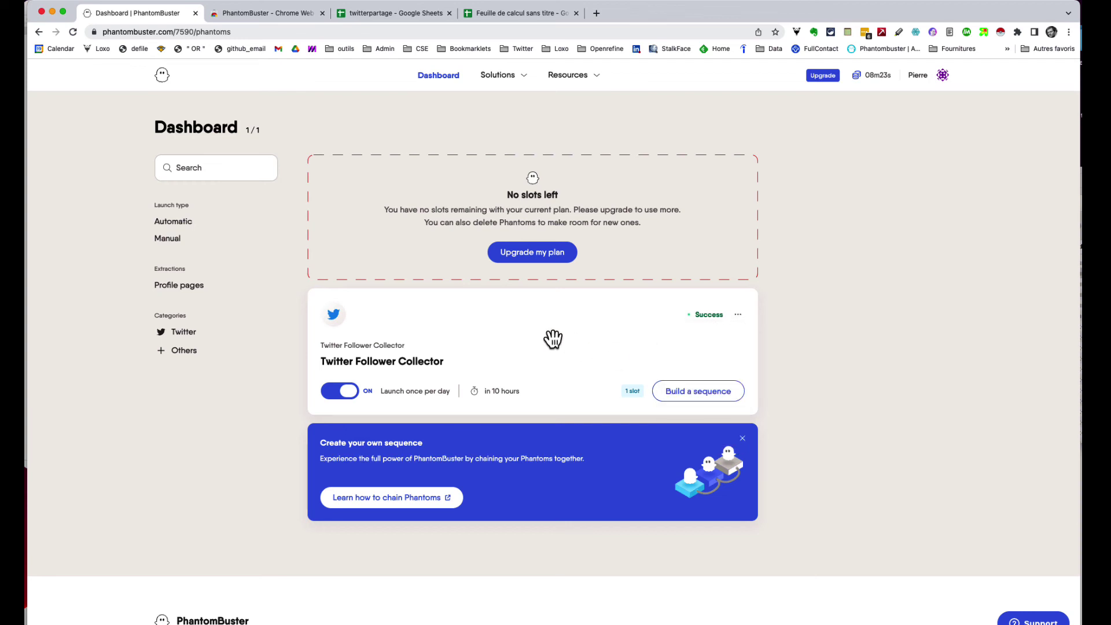
left_click(433, 365)
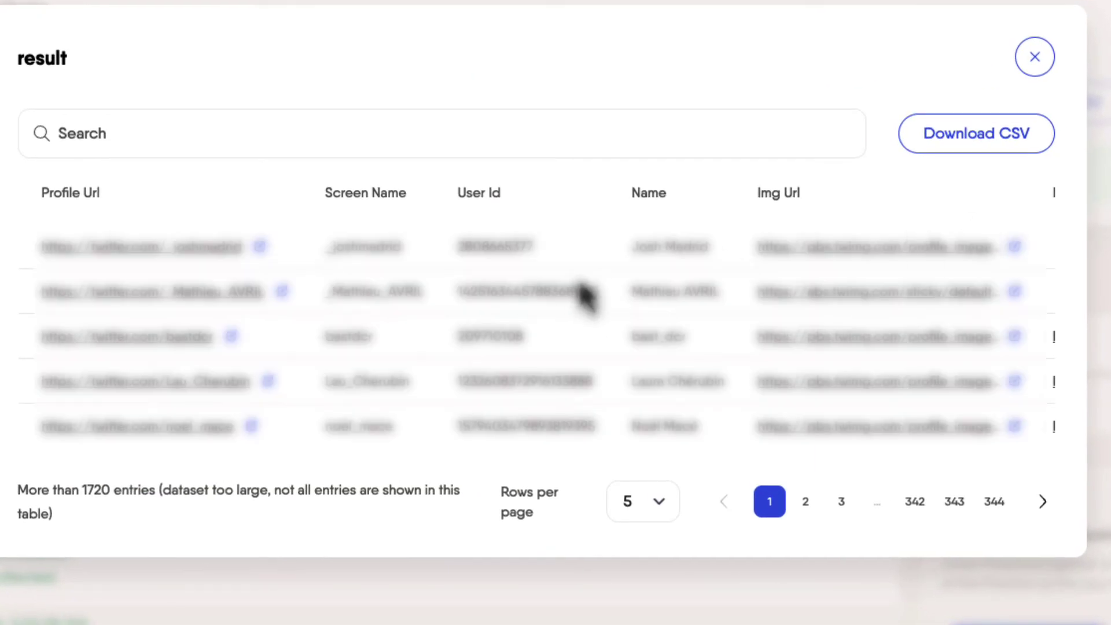
scroll(584, 310, "right", 10)
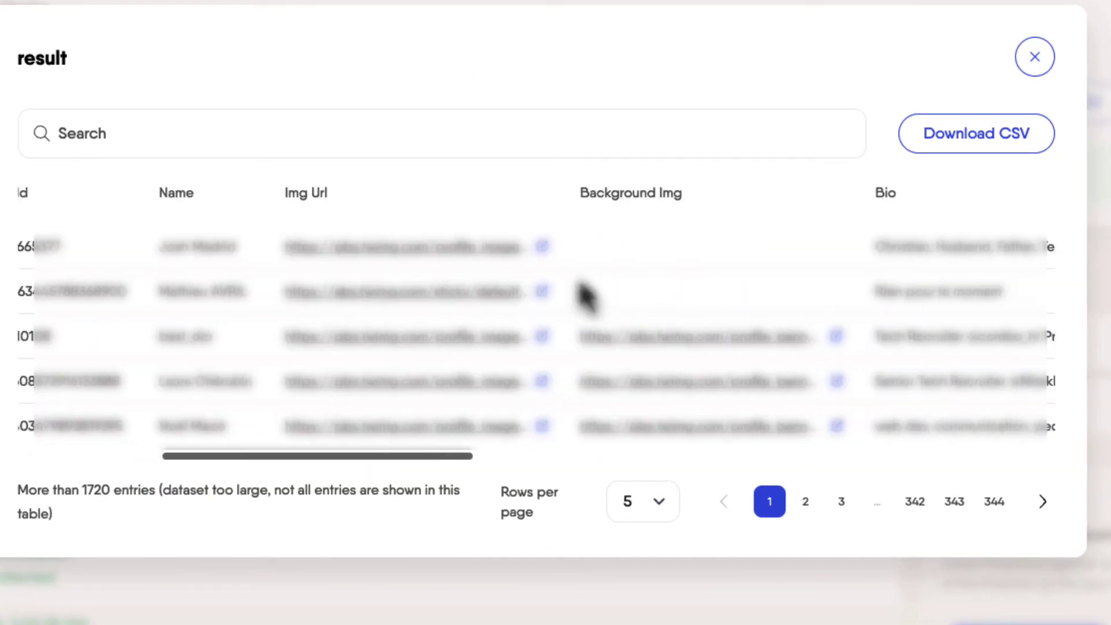
Step: Review every column of the collected follower results, then close the preview back to the Twitter Follower Collector page
scroll(586, 293, "left", 10)
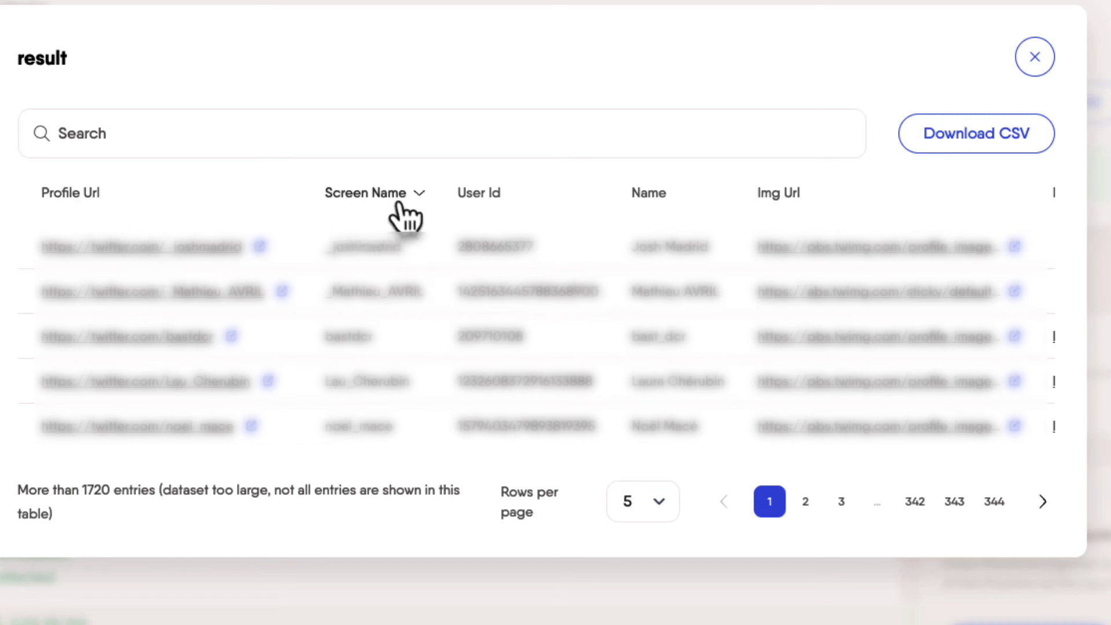
scroll(373, 217, "right", 1)
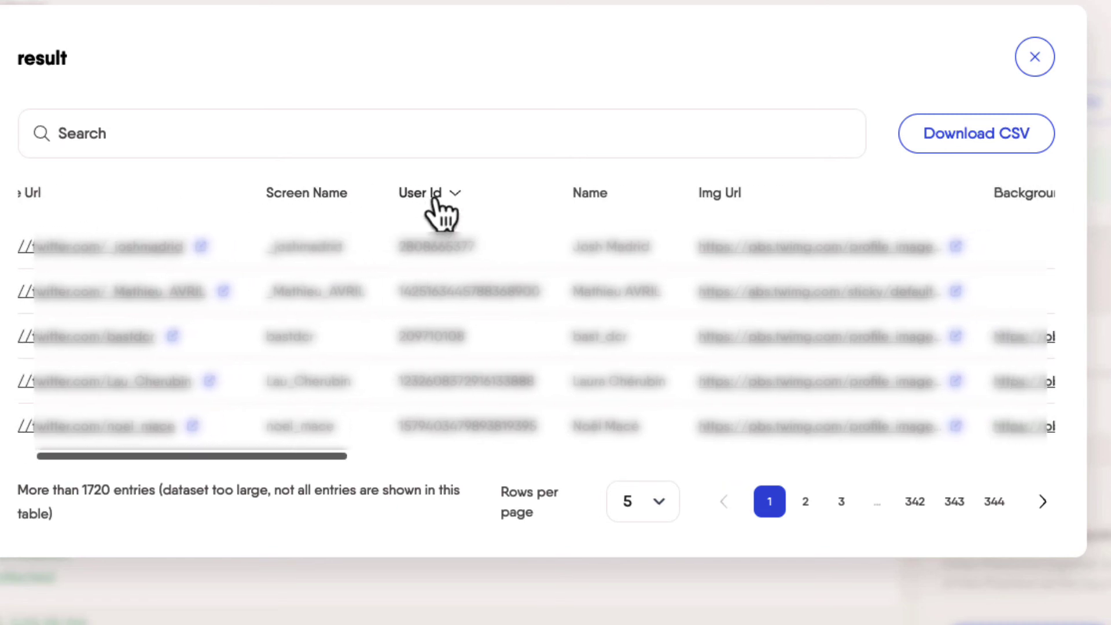
scroll(508, 211, "right", 10)
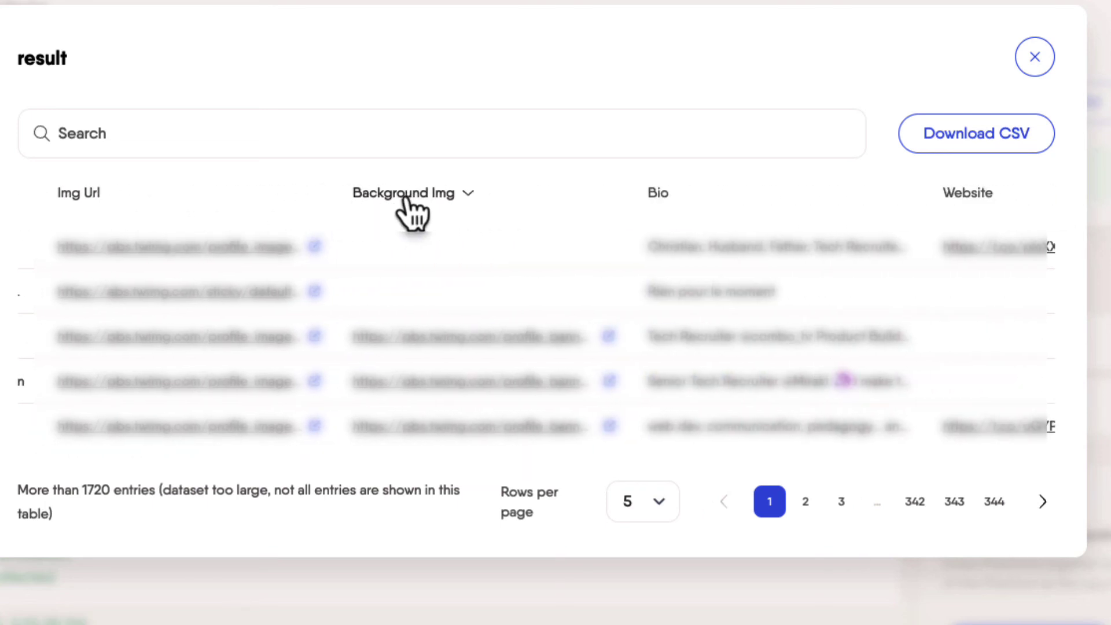
scroll(370, 213, "left", 1)
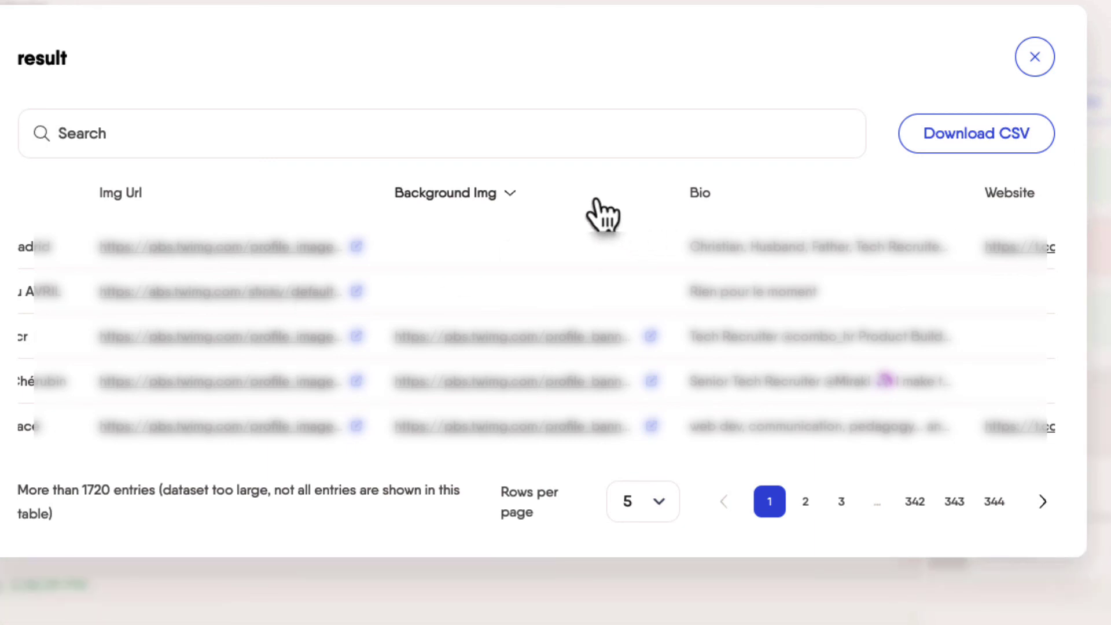
scroll(634, 222, "right", 1)
scroll(634, 223, "right", 3)
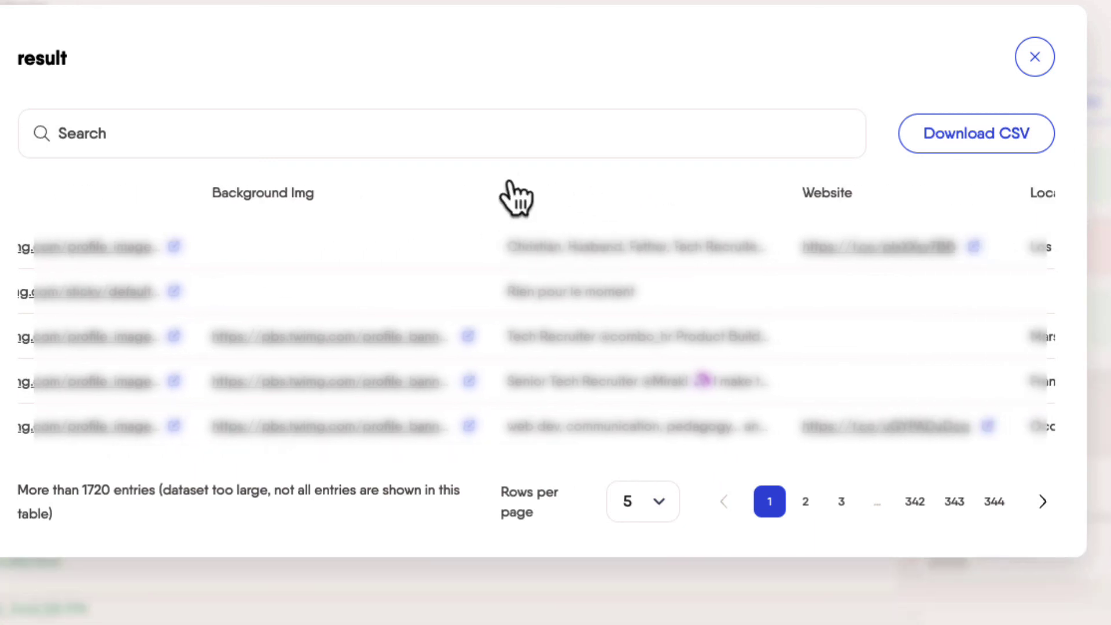
scroll(729, 222, "right", 5)
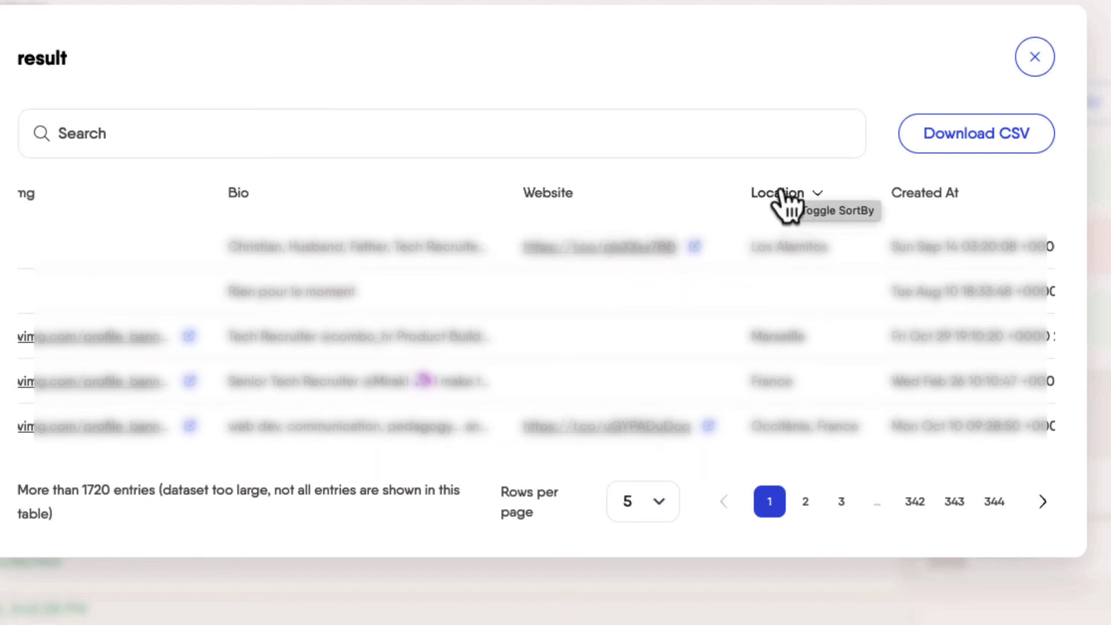
scroll(835, 219, "right", 10)
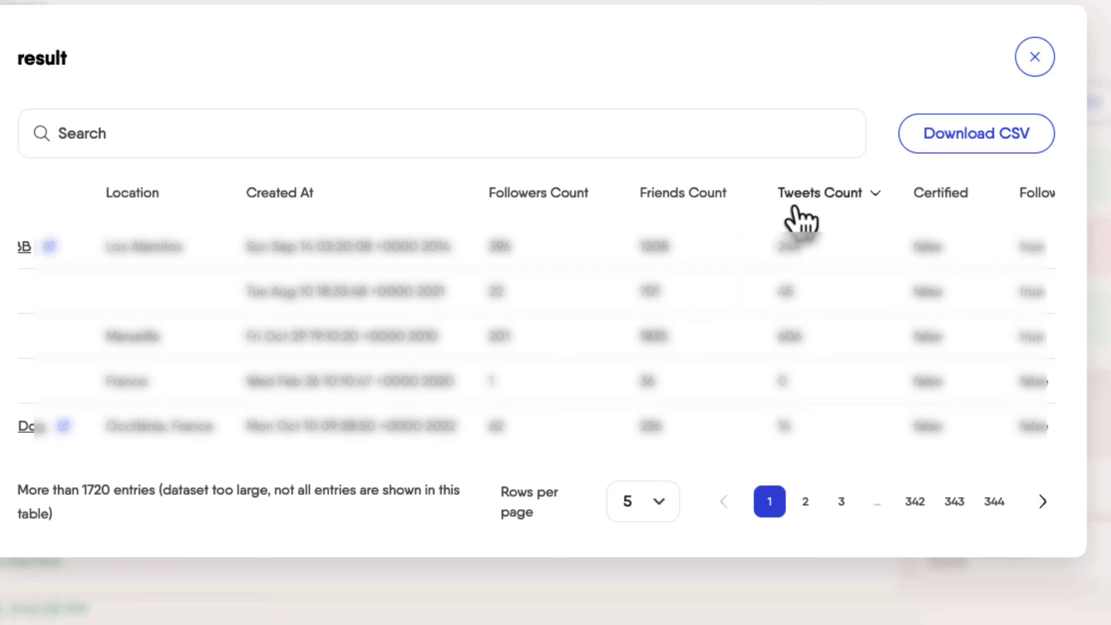
scroll(887, 322, "right", 6)
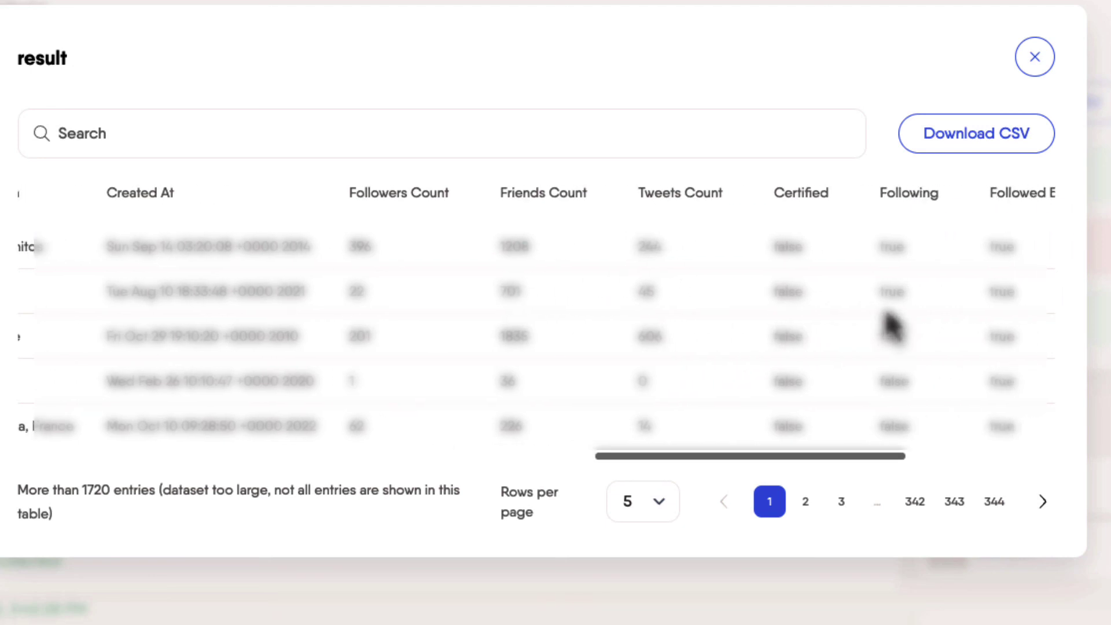
scroll(887, 323, "right", 4)
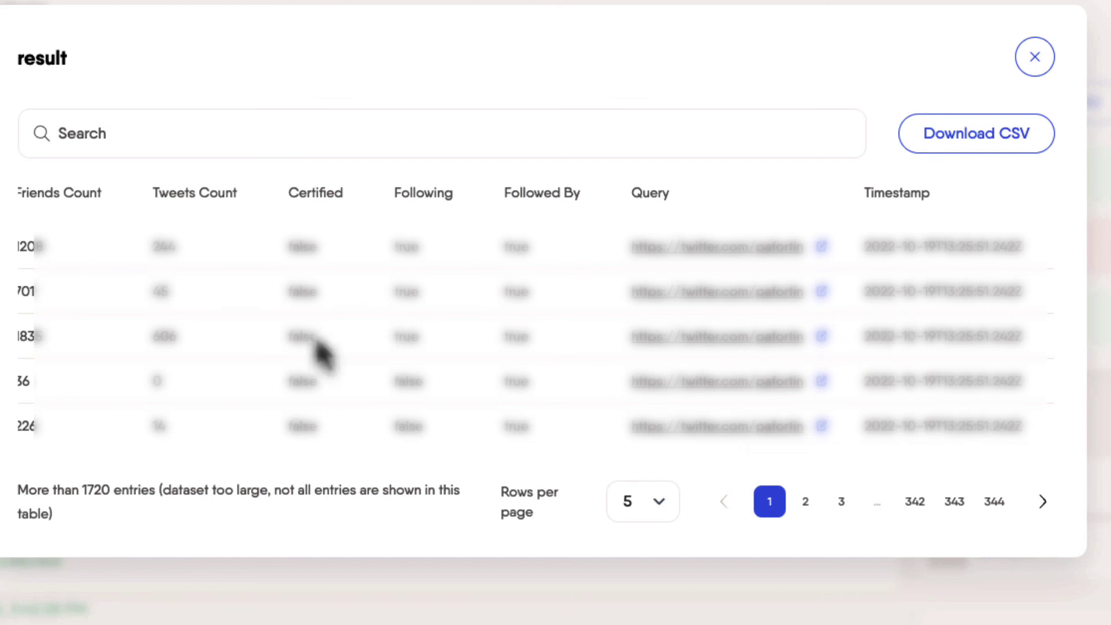
left_click(1025, 72)
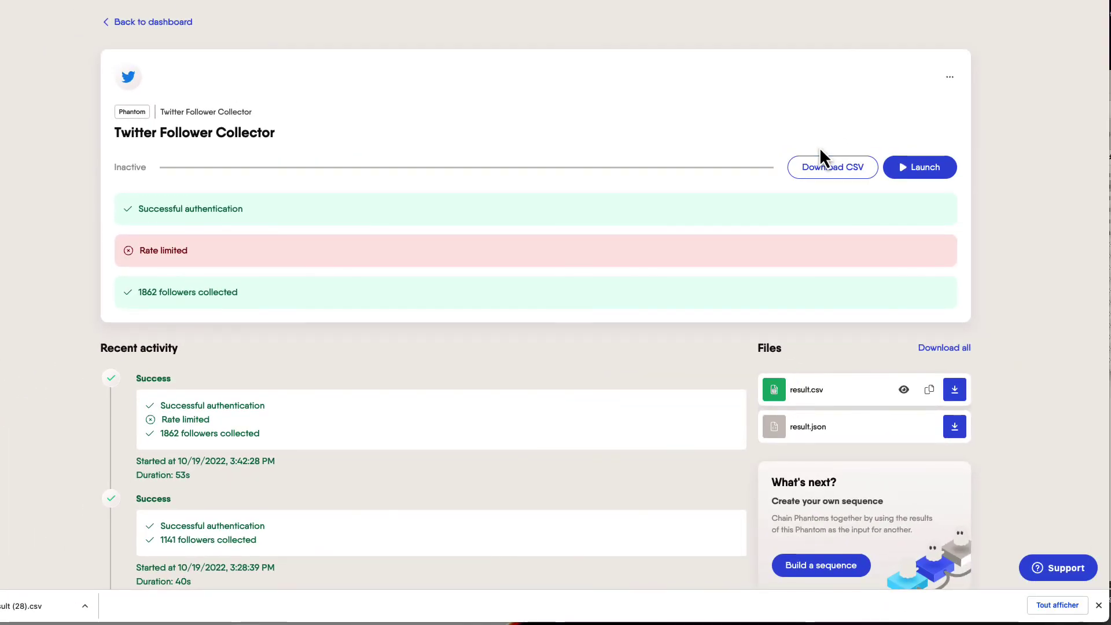